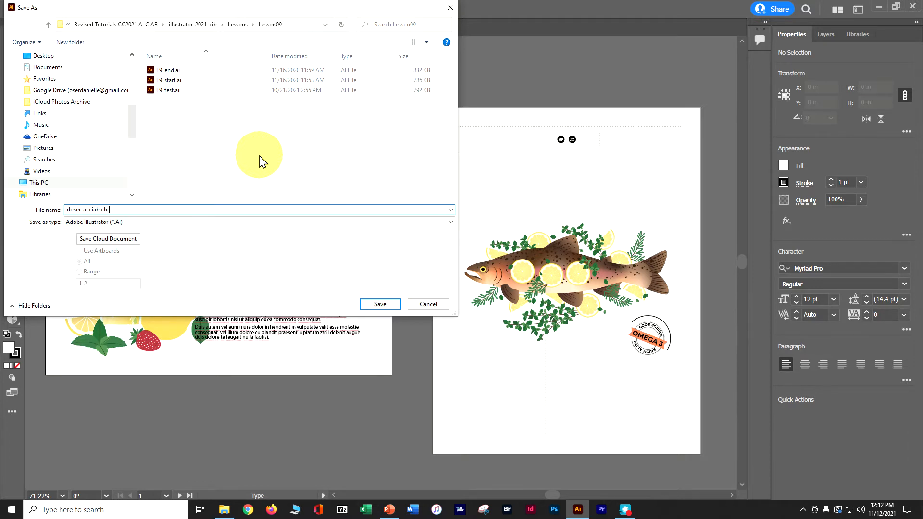
- Complete the file name with chapter number 9 and save the document as an Adobe Illustrator file with the default options
{"action": "type", "text": "9"}
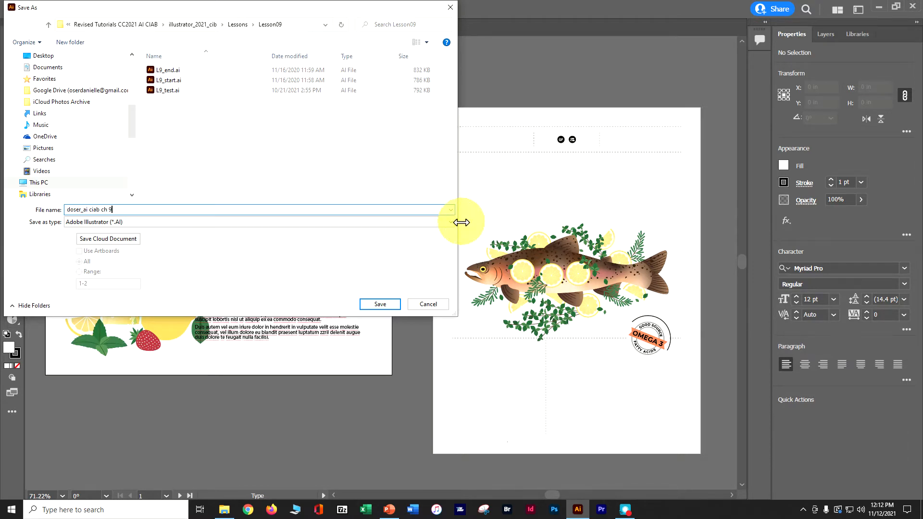
{"action": "left_click", "coordinate": [381, 306]}
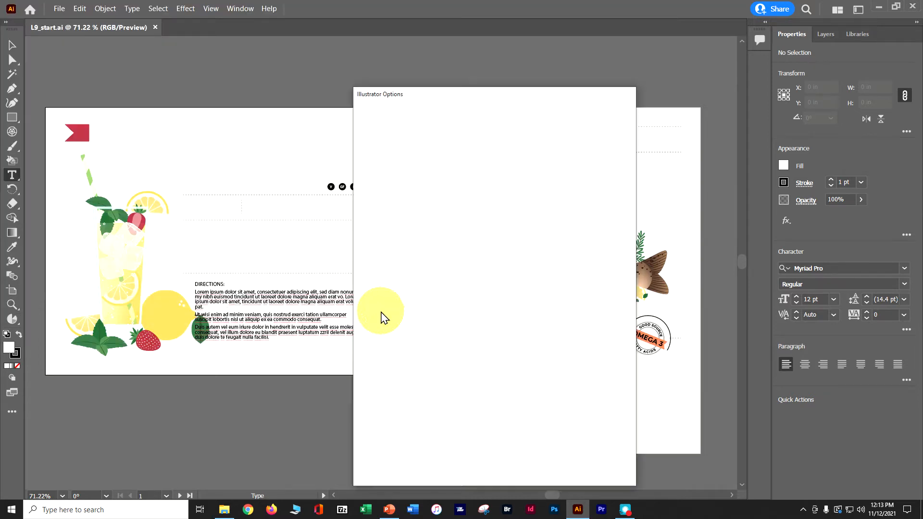
{"action": "left_click", "coordinate": [542, 460]}
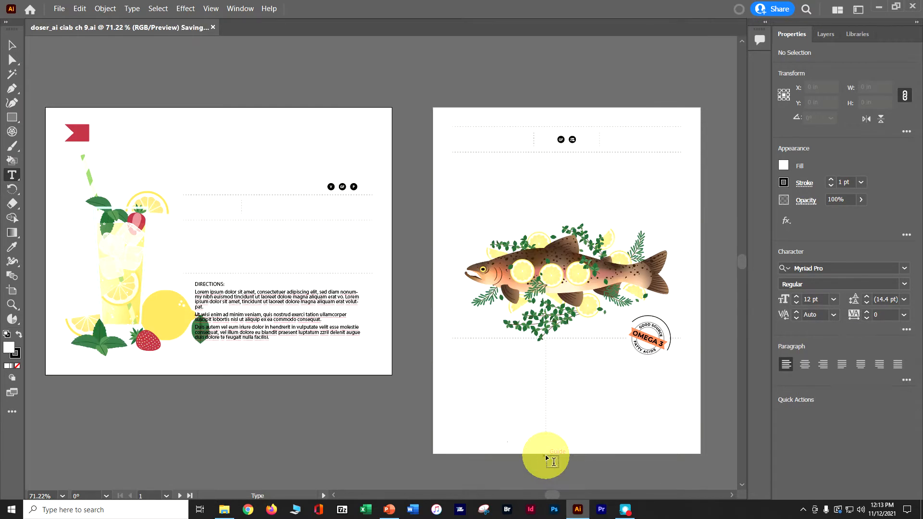
- Reset the Essentials workspace to its default layout
{"action": "left_click", "coordinate": [240, 8]}
{"action": "mouse_move", "coordinate": [279, 50]}
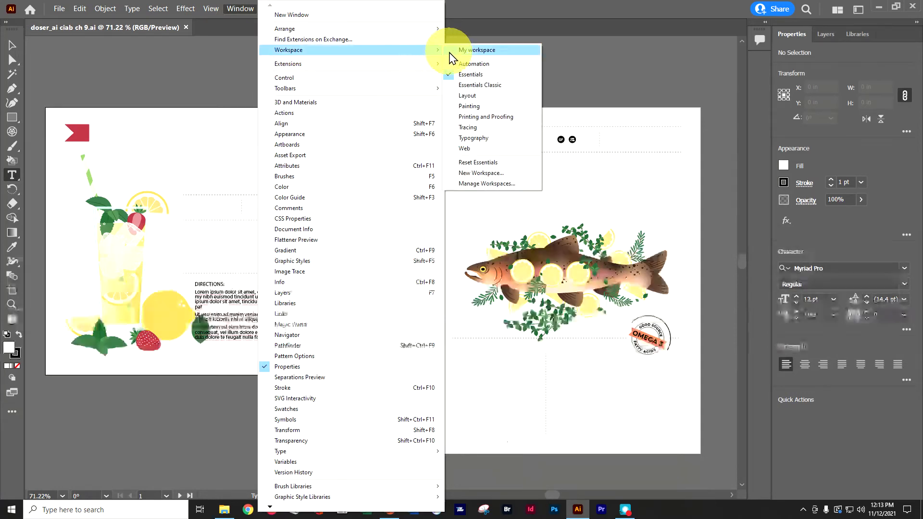
{"action": "left_click", "coordinate": [484, 162]}
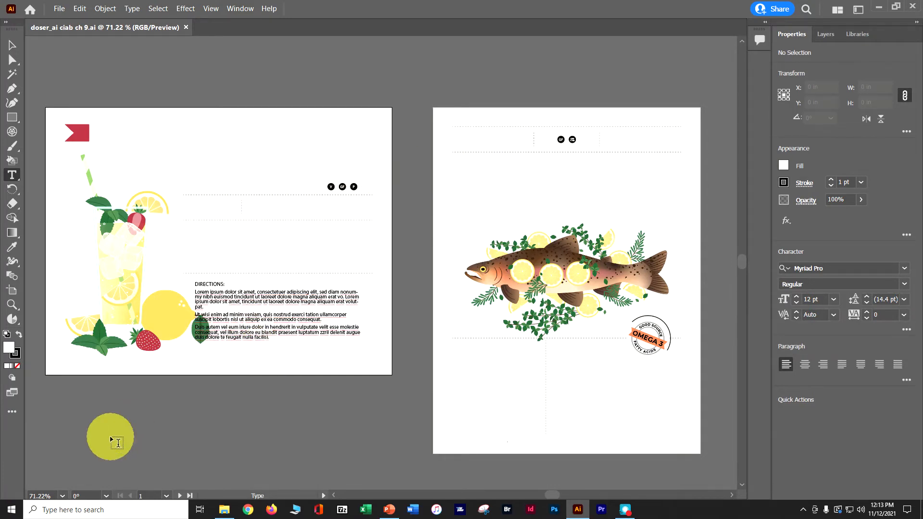
- Make Artboard 1 active and fit it in the window
{"action": "left_click", "coordinate": [166, 496]}
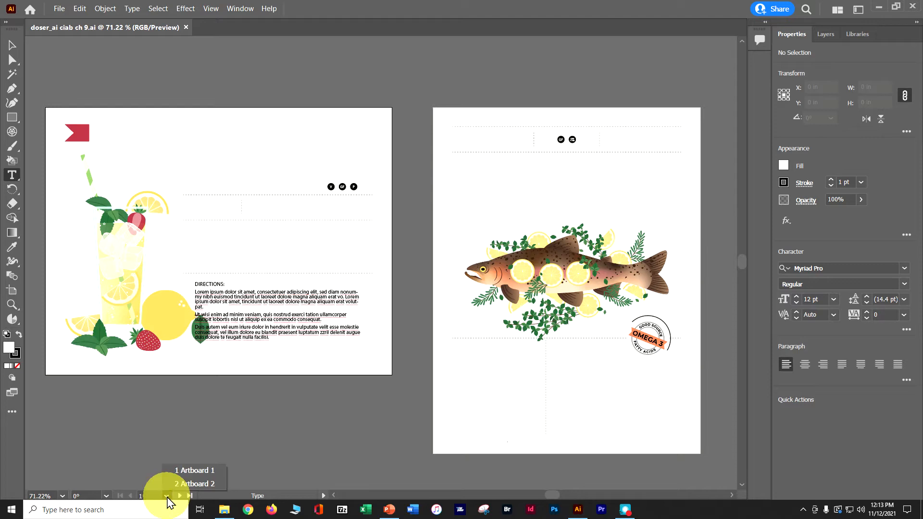
{"action": "left_click", "coordinate": [188, 471]}
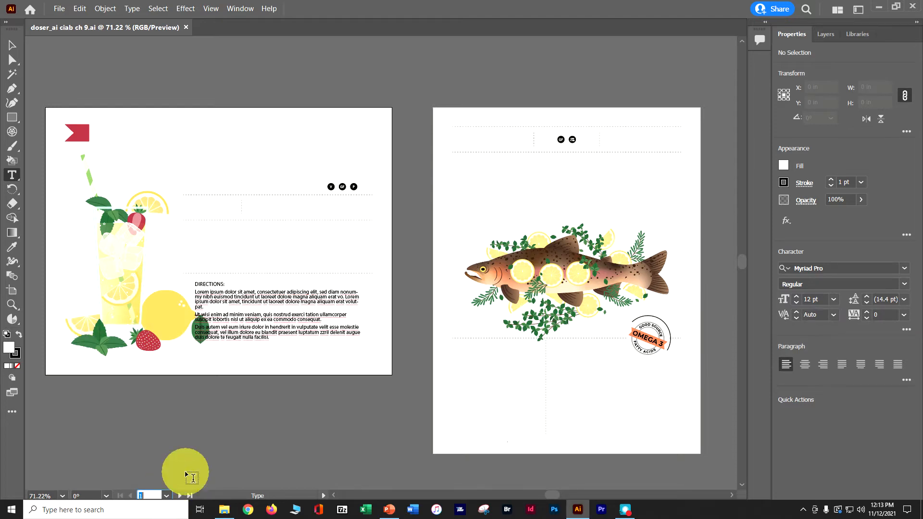
{"action": "left_click", "coordinate": [211, 14]}
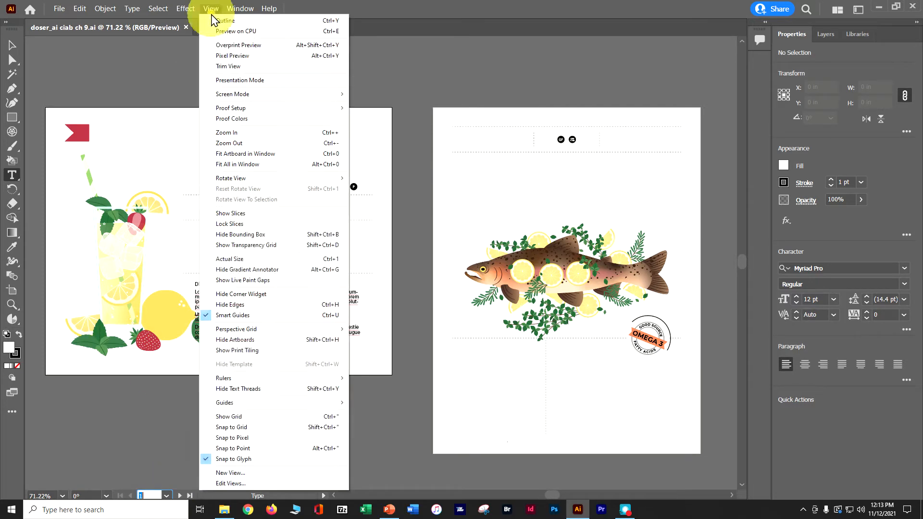
{"action": "left_click", "coordinate": [230, 155]}
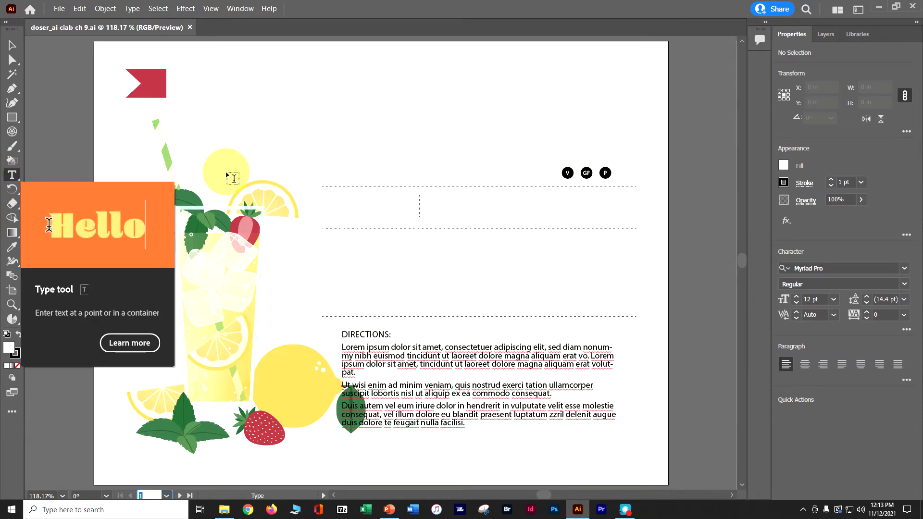
- Add point text reading "SERVES: 6-8" between the dashed lines, before the short vertical divider
{"action": "left_click", "coordinate": [333, 205]}
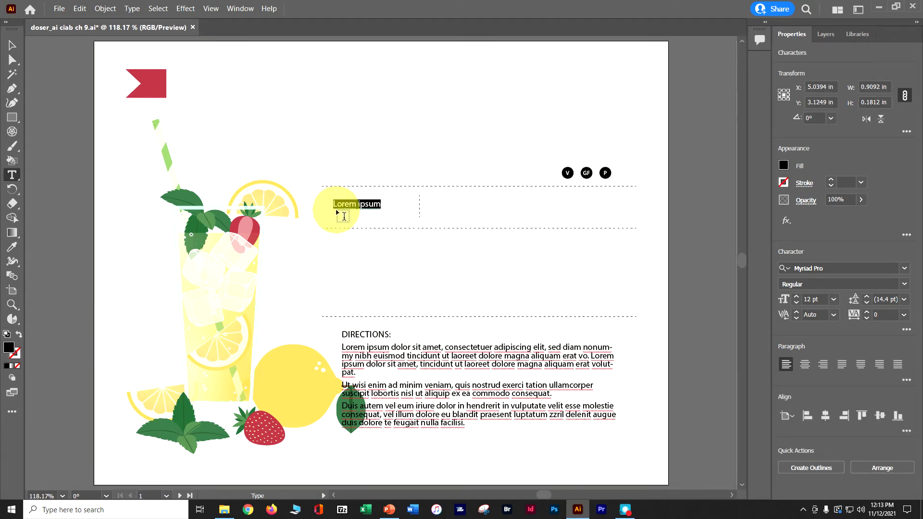
{"action": "type", "text": "S"}
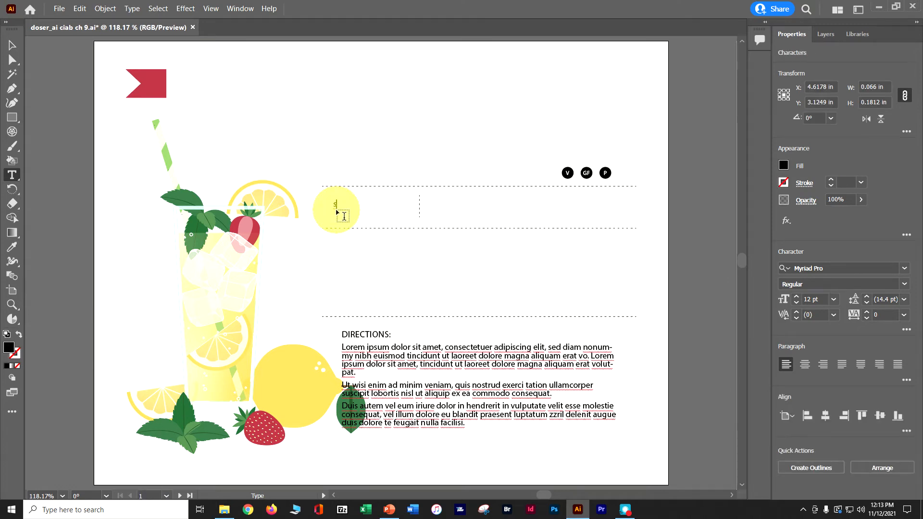
{"action": "type", "text": "ERVES: 6-8"}
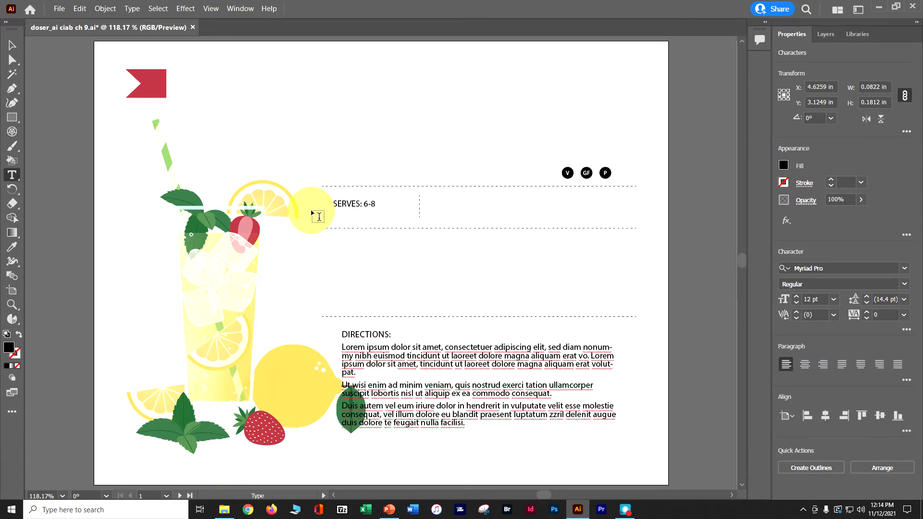
- Try enlarging the "SERVES: 6-8" text, undo that scaling, and move the text toward the divider at about X 5.42 in, Y 3.17 in
{"action": "left_click", "coordinate": [12, 45]}
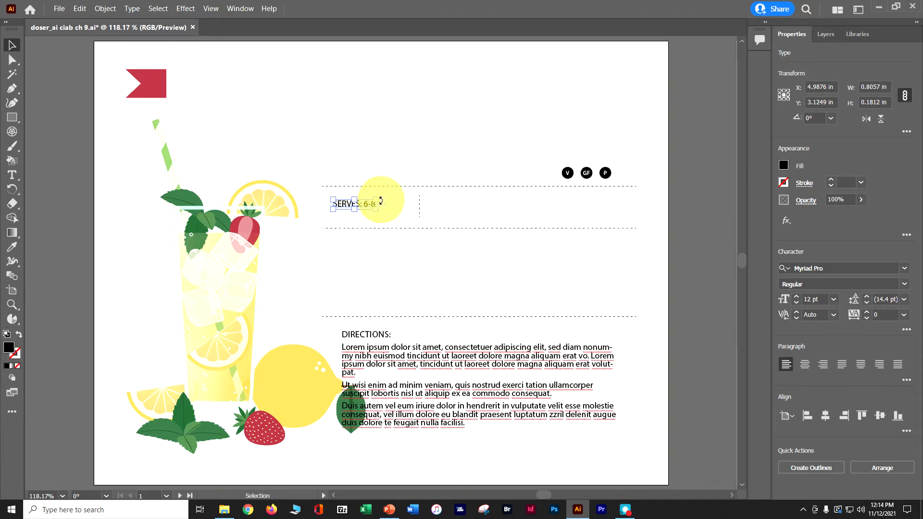
{"action": "left_click_drag", "start_coordinate": [376, 209], "coordinate": [399, 223]}
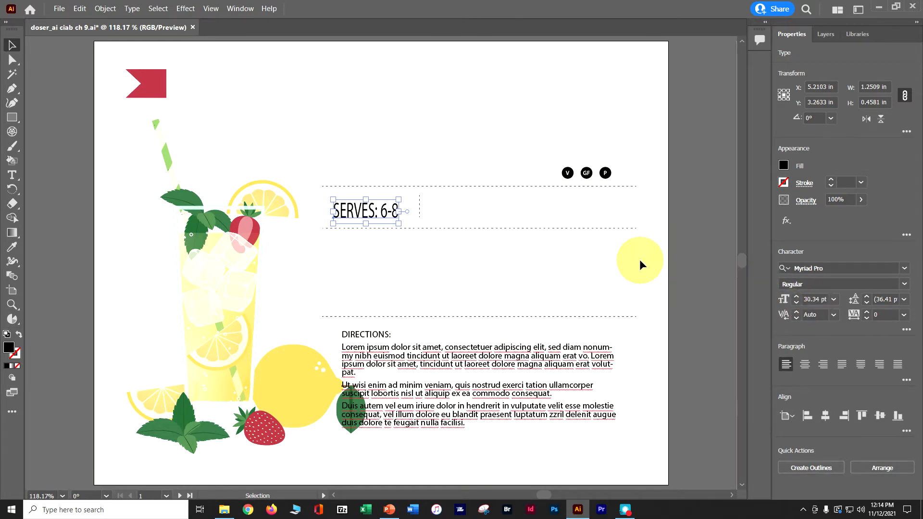
{"action": "key", "text": "ctrl+z"}
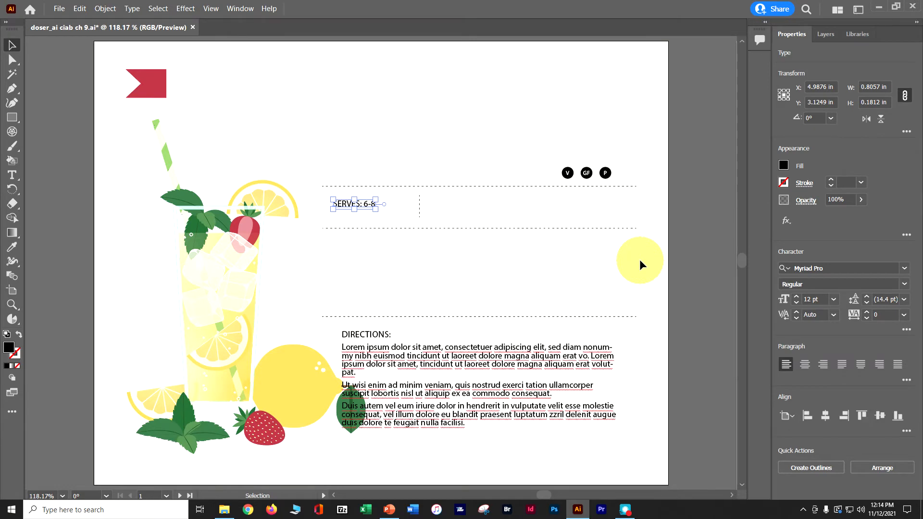
{"action": "left_click_drag", "start_coordinate": [365, 203], "coordinate": [387, 207]}
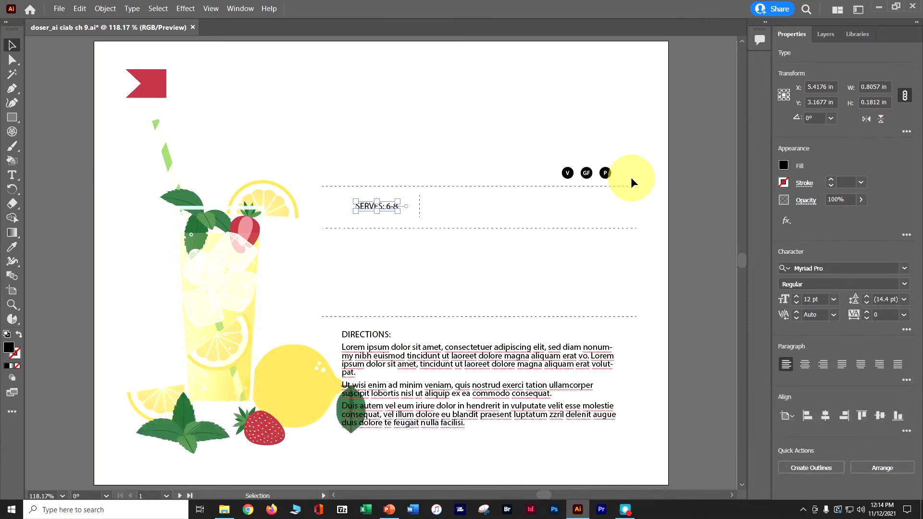
- Add point text reading "TIME: 15 min" on the other side of the vertical divider from the SERVES text
{"action": "left_click", "coordinate": [16, 176]}
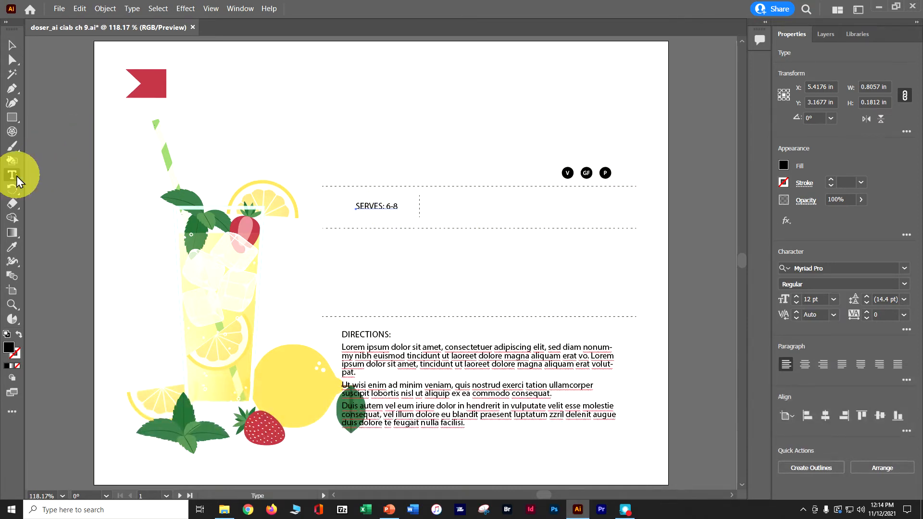
{"action": "left_click", "coordinate": [457, 206]}
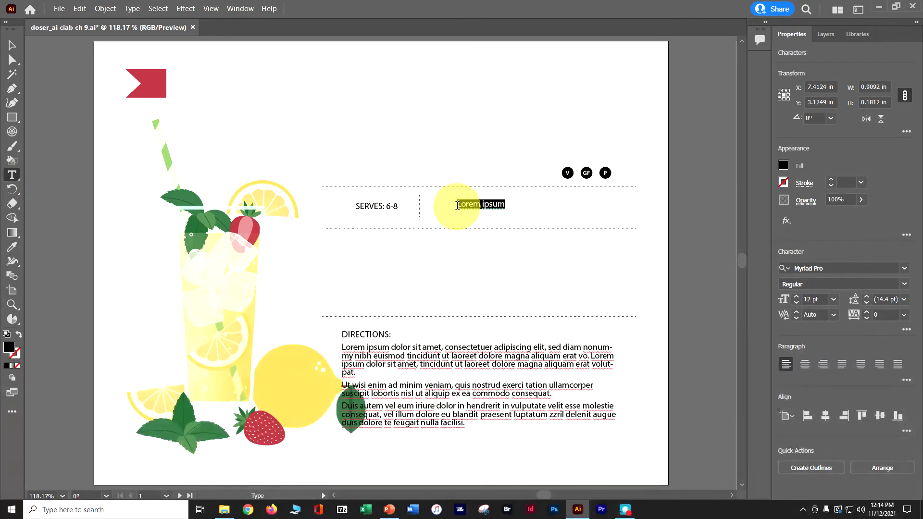
{"action": "type", "text": "tim"}
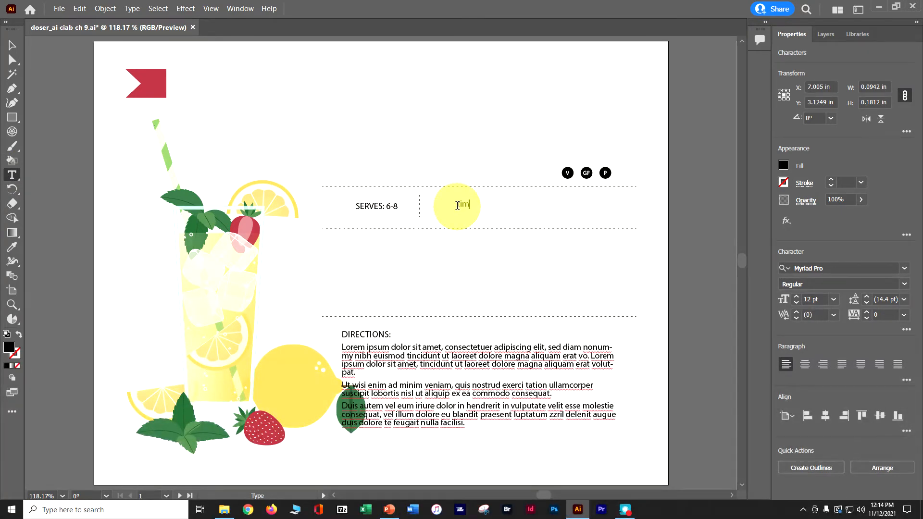
{"action": "key", "text": "BackSpace"}
{"action": "key", "text": "BackSpace"}
{"action": "key", "text": "BackSpace"}
{"action": "type", "text": "TIME: 15 min"}
{"action": "left_click", "coordinate": [13, 46]}
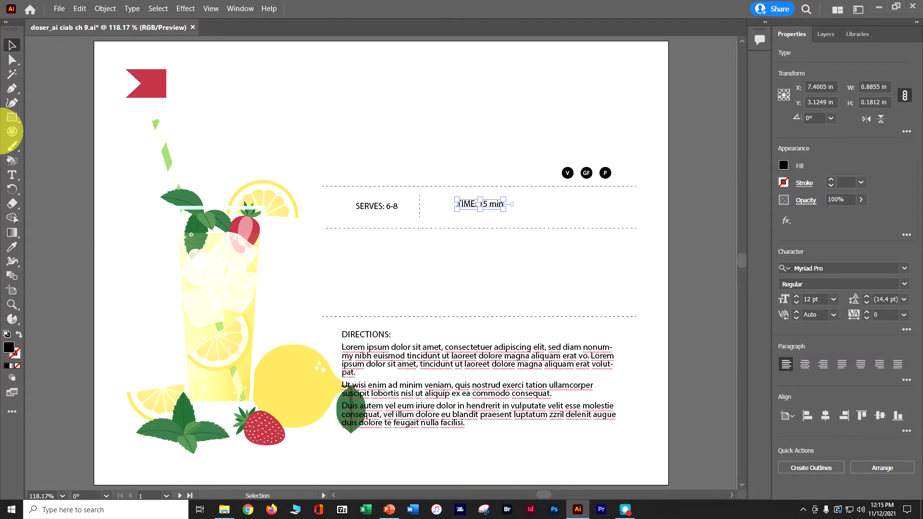
- Create an area text box reading "STRAWBERRY LEMONADE" above the SERVES line and resize it to about 1.28 by 0.76 in
{"action": "left_click", "coordinate": [12, 176]}
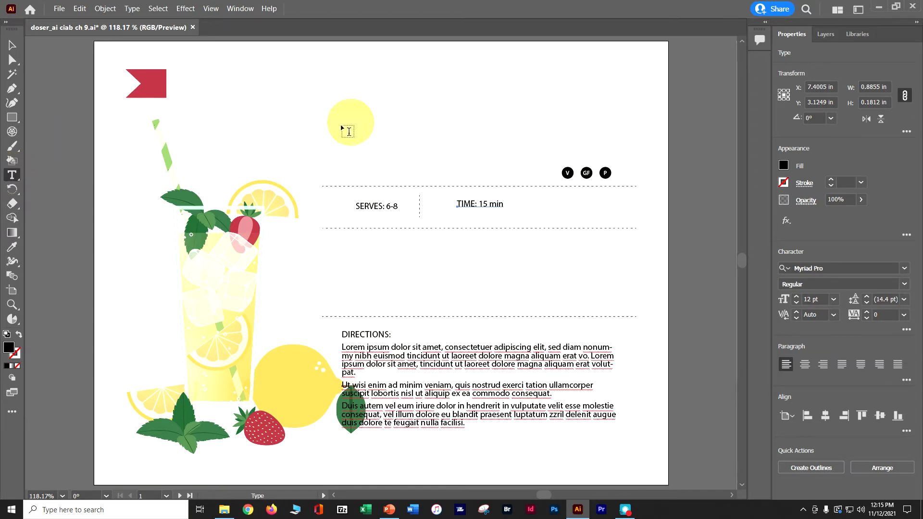
{"action": "left_click_drag", "start_coordinate": [325, 136], "coordinate": [418, 183]}
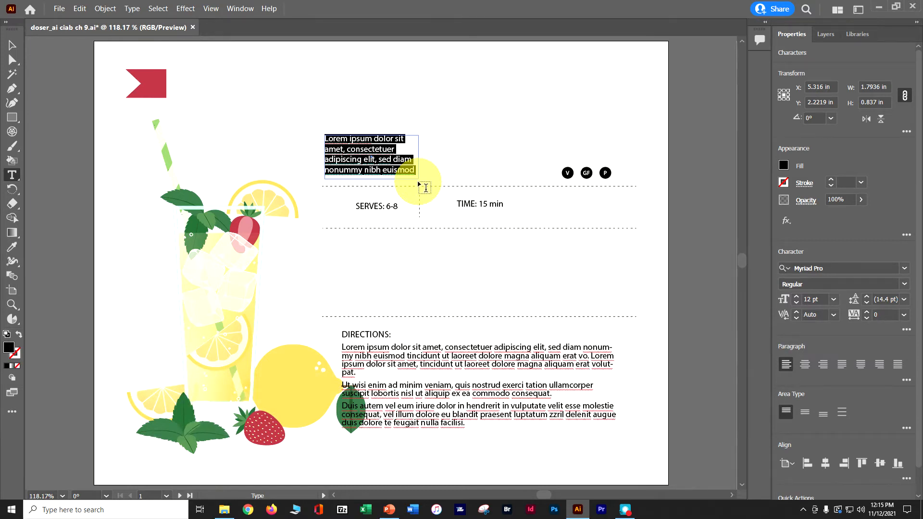
{"action": "key", "text": "BackSpace"}
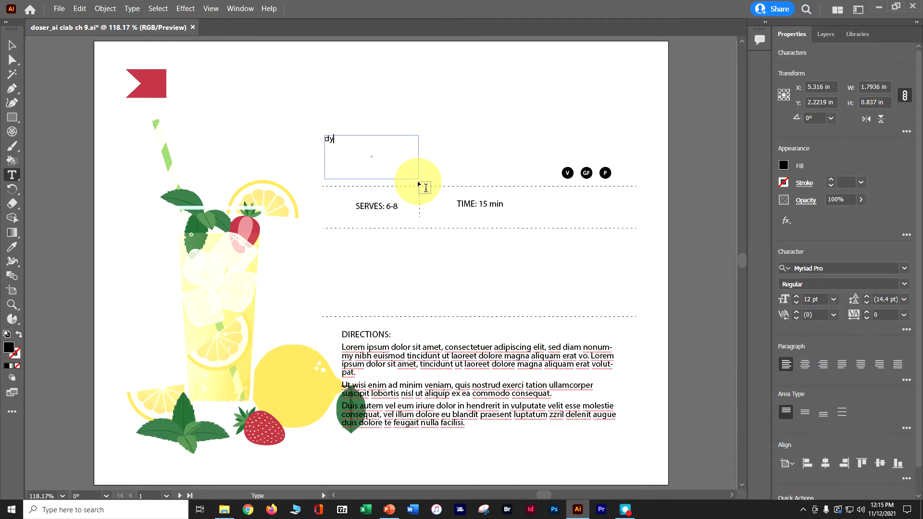
{"action": "type", "text": "STRAWBERRY LEMONADE"}
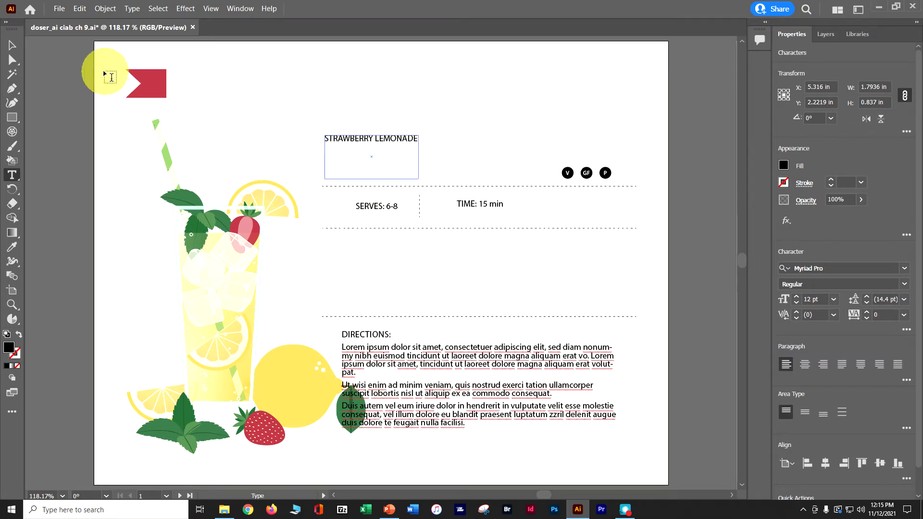
{"action": "left_click", "coordinate": [12, 44]}
{"action": "left_click_drag", "start_coordinate": [419, 179], "coordinate": [392, 175]}
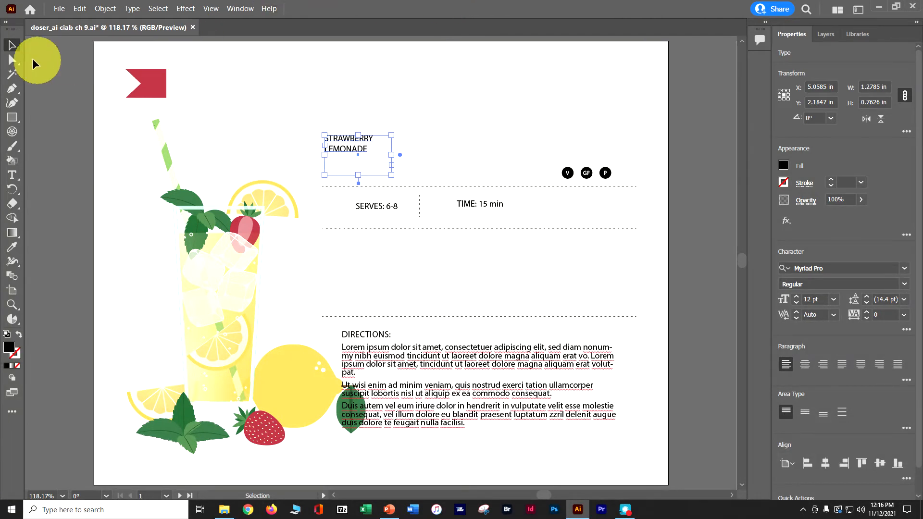
- Draw an area text box about 1.90 by 0.56 in beside the red flag, containing the word "fresh"
{"action": "left_click", "coordinate": [12, 175]}
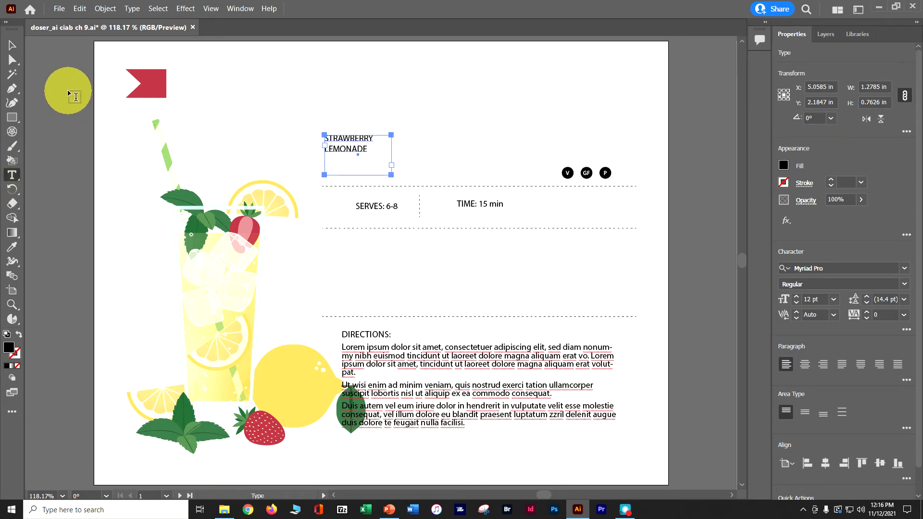
{"action": "left_click_drag", "start_coordinate": [178, 70], "coordinate": [277, 99]}
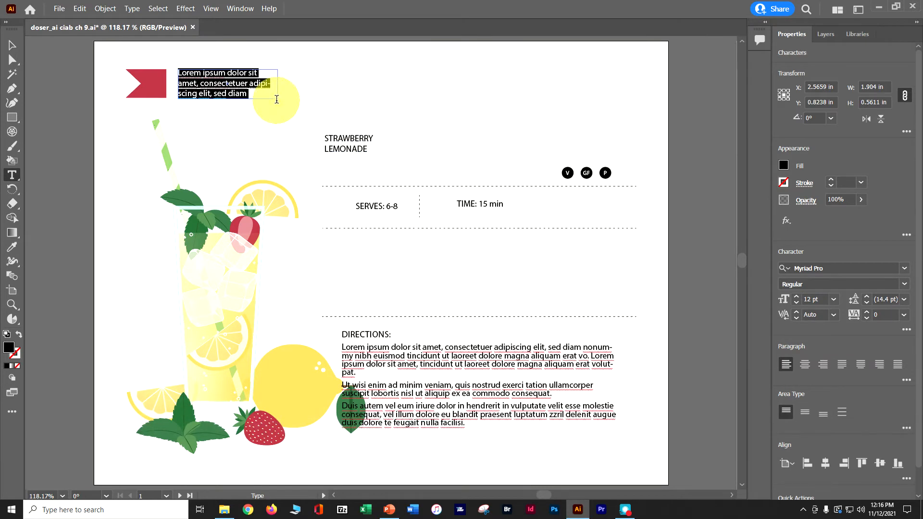
{"action": "key", "text": "BackSpace"}
{"action": "type", "text": "fresh"}
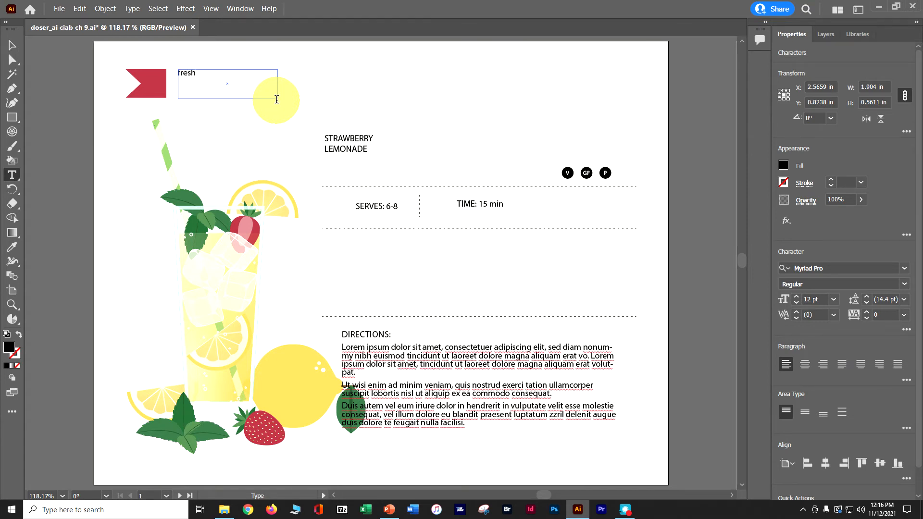
- Convert the "fresh" area text to point type and scale it up to about 0.70 by 0.32 in
{"action": "key", "text": "ctrl+equal"}
{"action": "key", "text": "ctrl+equal"}
{"action": "key", "text": "ctrl+equal"}
{"action": "key", "text": "ctrl+equal"}
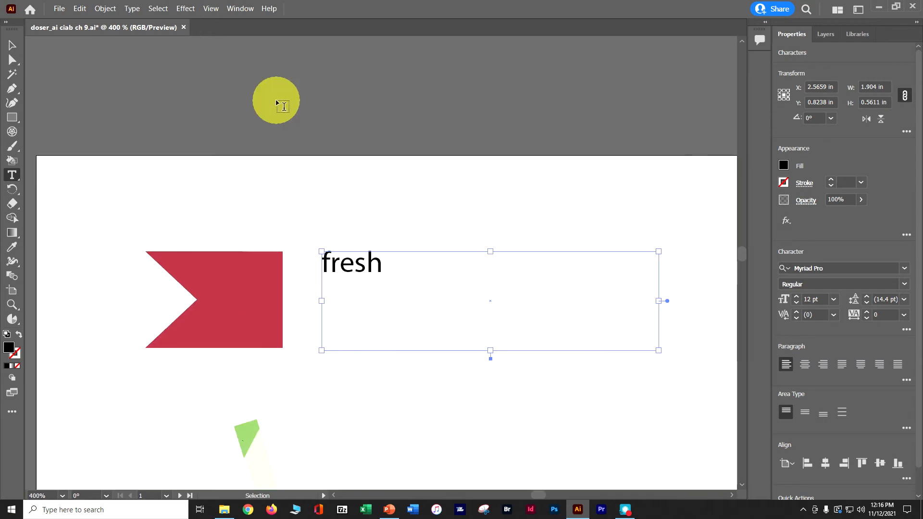
{"action": "left_click", "coordinate": [12, 45]}
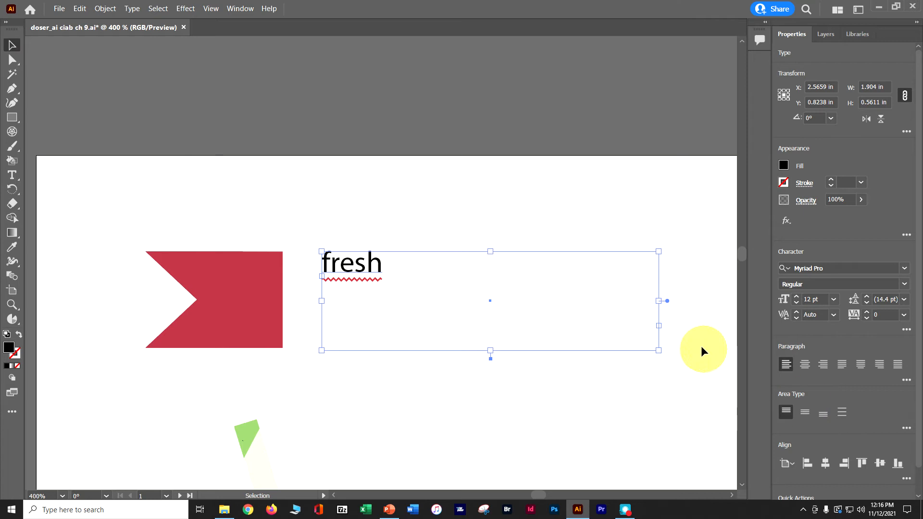
{"action": "double_click", "coordinate": [667, 300]}
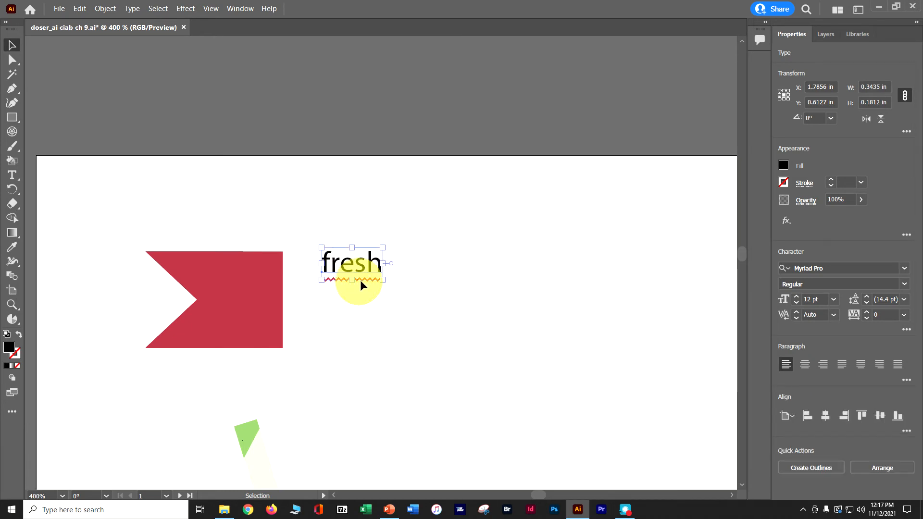
{"action": "left_click_drag", "start_coordinate": [382, 280], "coordinate": [446, 304]}
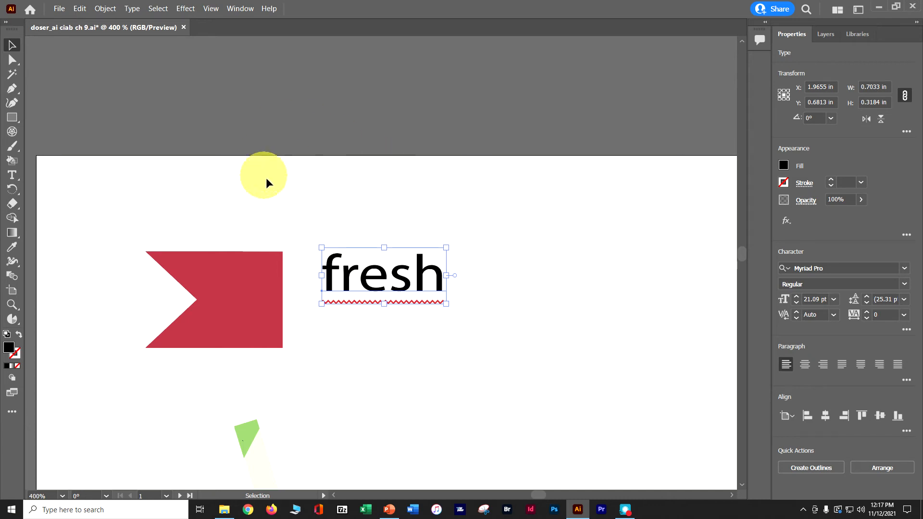
- Convert the "fresh" text back to area type and enlarge its frame beyond the word in both width and height
{"action": "left_click", "coordinate": [132, 9]}
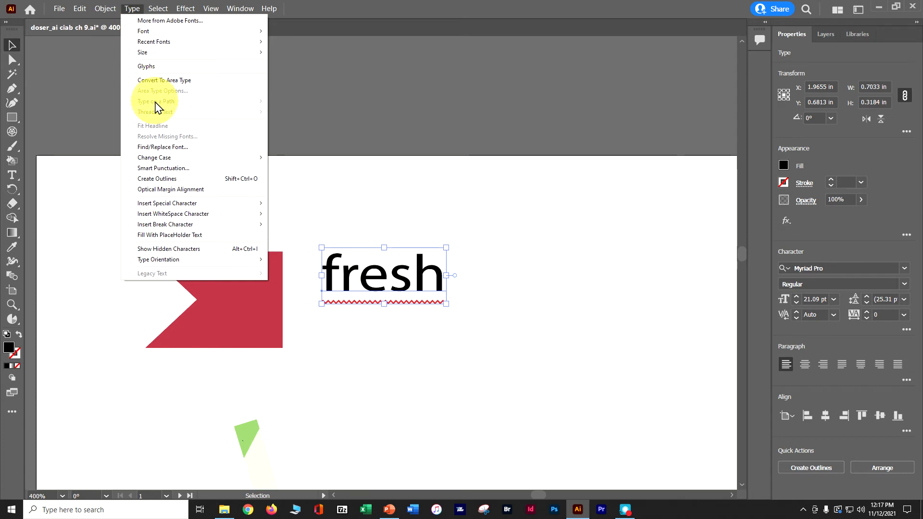
{"action": "left_click", "coordinate": [159, 80]}
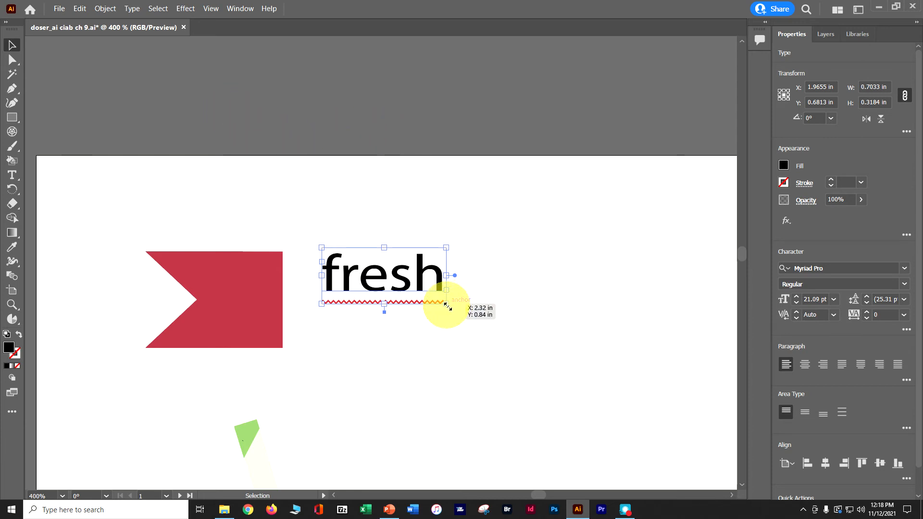
{"action": "left_click_drag", "start_coordinate": [447, 306], "coordinate": [509, 373]}
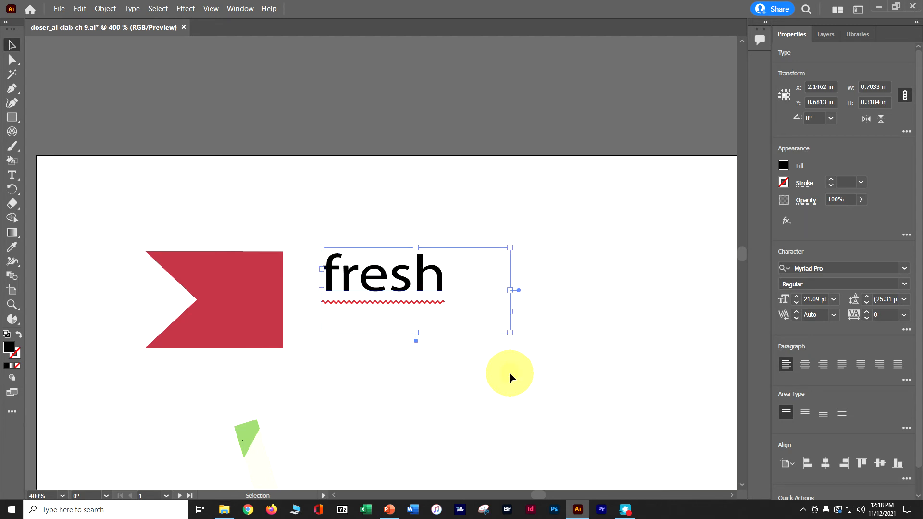
- Enlarge the "fresh" area frame, convert it to point type scaled up to about 1.61 by 0.73 in, and save the document
{"action": "left_click_drag", "start_coordinate": [509, 330], "coordinate": [549, 373]}
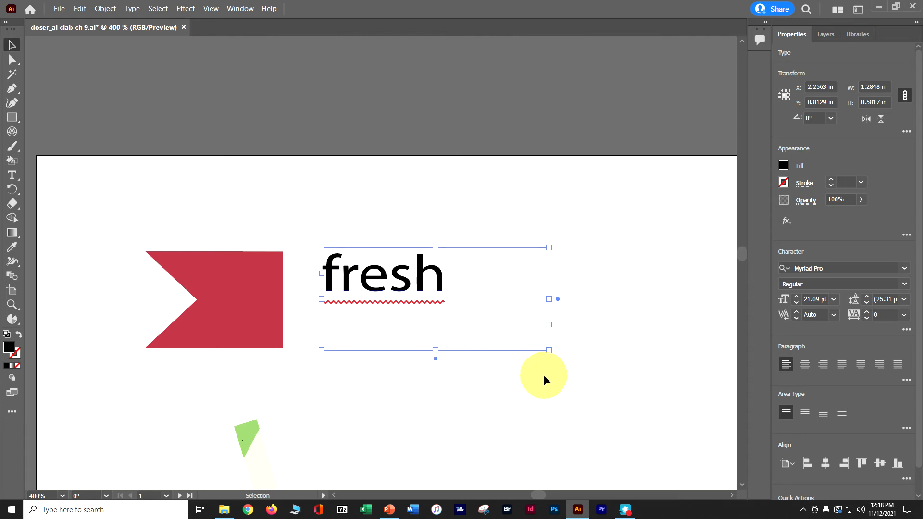
{"action": "left_click", "coordinate": [133, 9]}
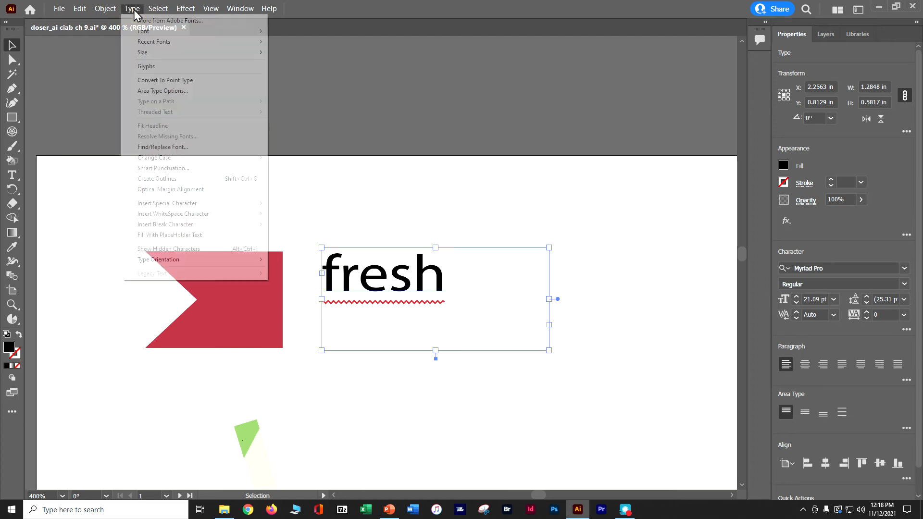
{"action": "left_click", "coordinate": [154, 80]}
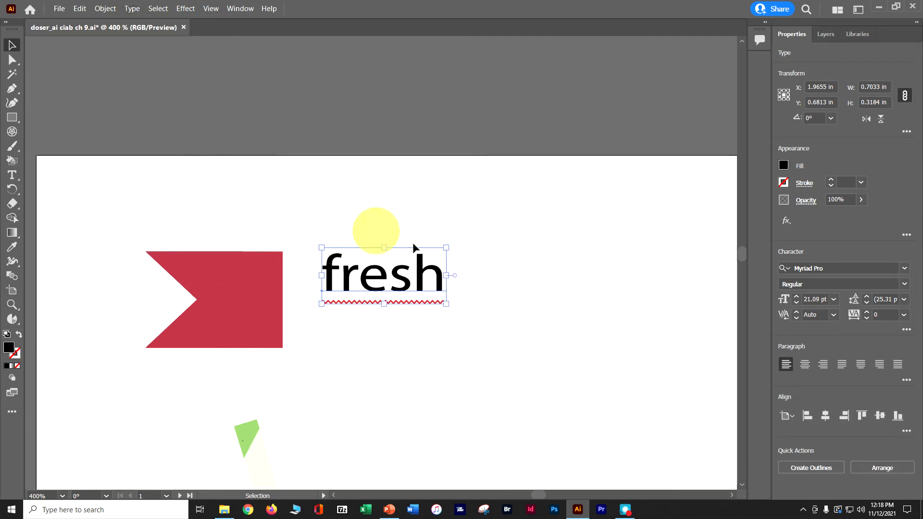
{"action": "left_click_drag", "start_coordinate": [447, 306], "coordinate": [603, 417]}
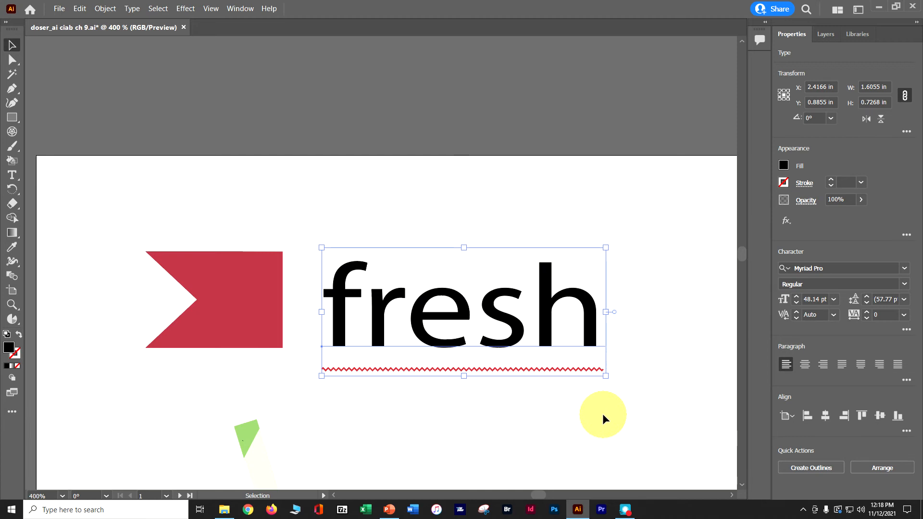
{"action": "key", "text": "a"}
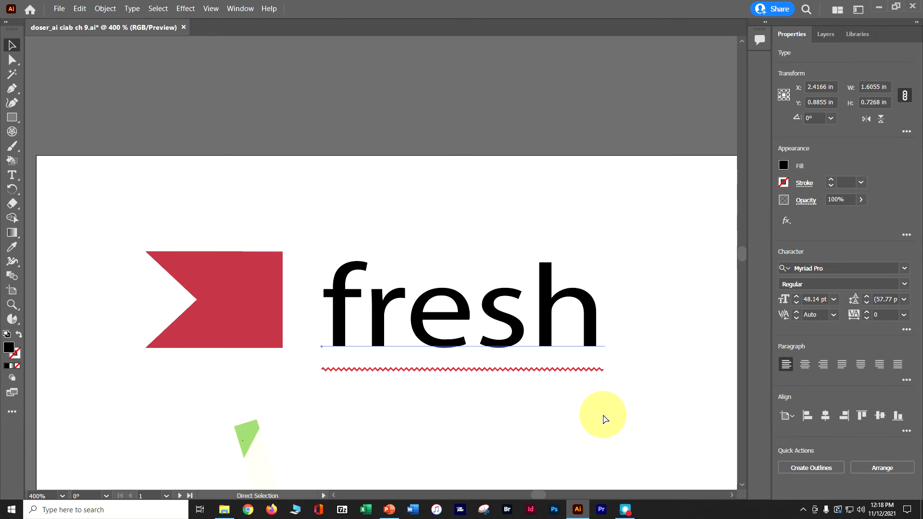
{"action": "key", "text": "ctrl+s"}
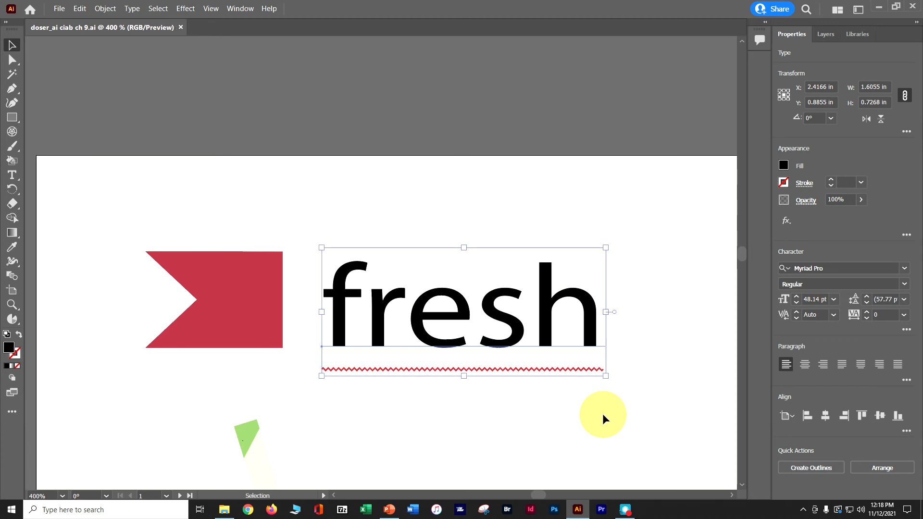
- Go to Artboard 2 with the trout illustration and deselect all objects
{"action": "left_click", "coordinate": [166, 495]}
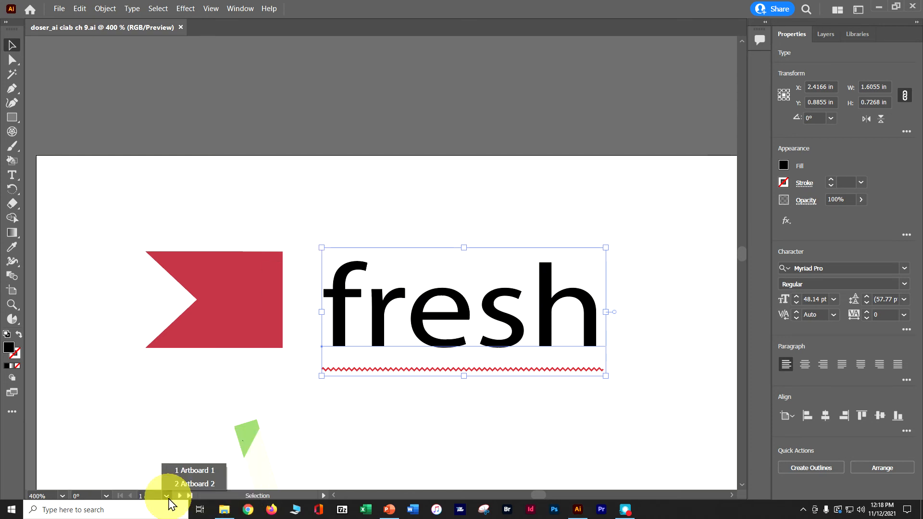
{"action": "left_click", "coordinate": [195, 483]}
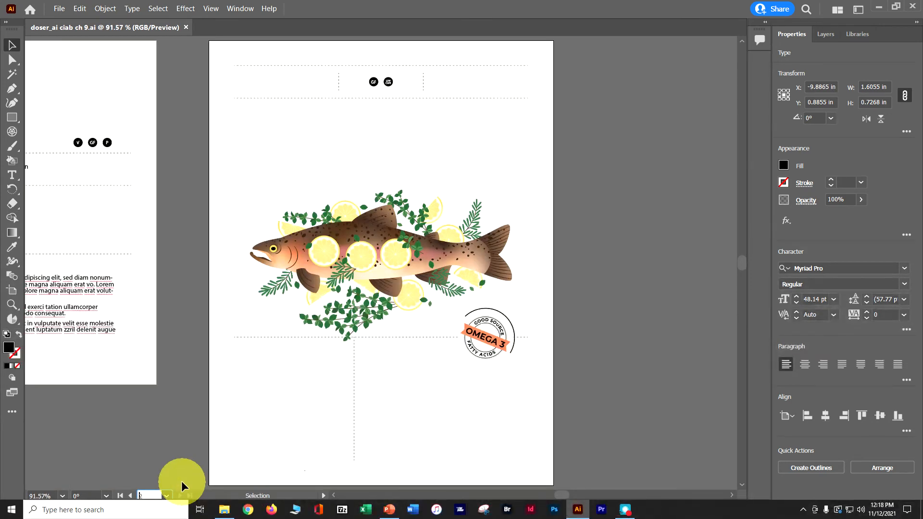
{"action": "left_click", "coordinate": [160, 10]}
{"action": "left_click", "coordinate": [165, 40]}
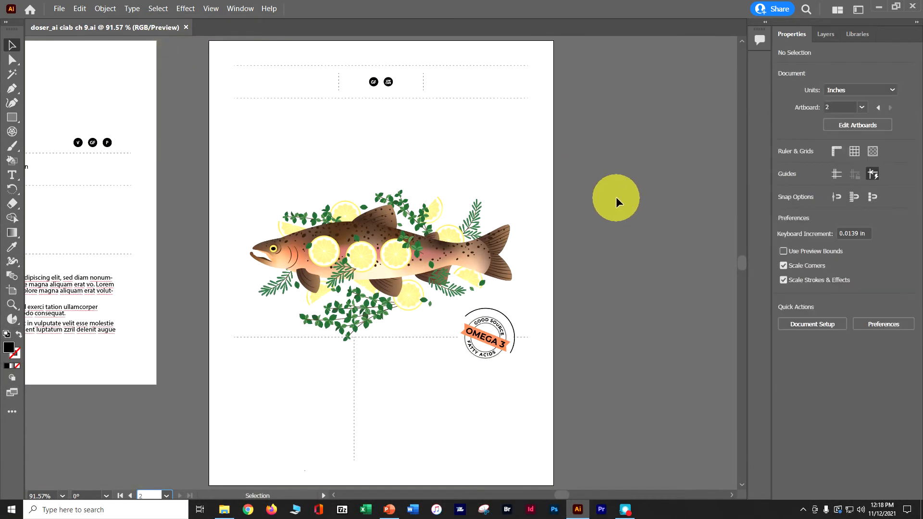
- Place L9_text.txt using the default text import options in a frame about 2.80 by 2.84 in below the dashed line's start, and save
{"action": "left_click", "coordinate": [60, 8]}
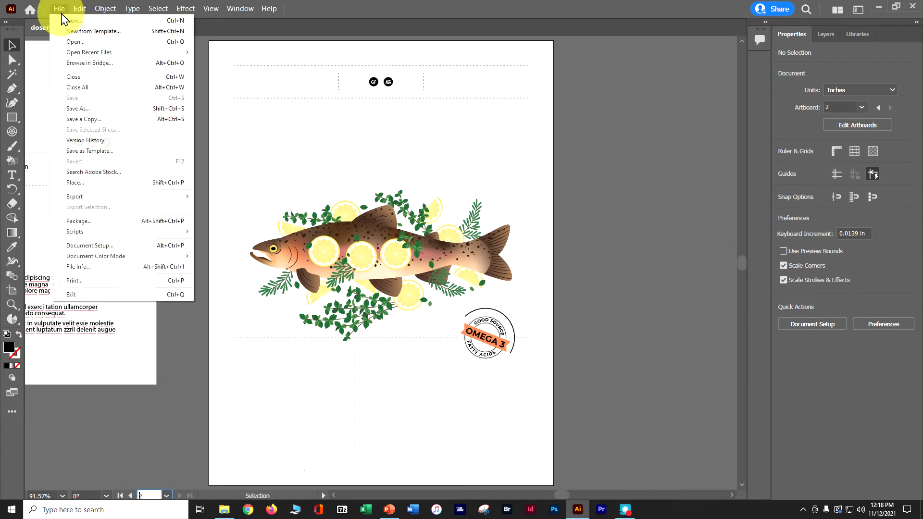
{"action": "left_click", "coordinate": [77, 182]}
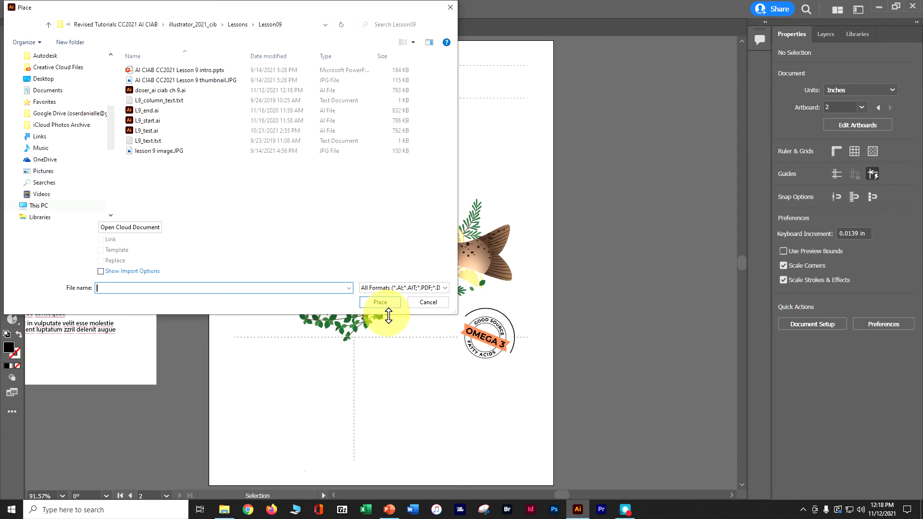
{"action": "left_click", "coordinate": [149, 144]}
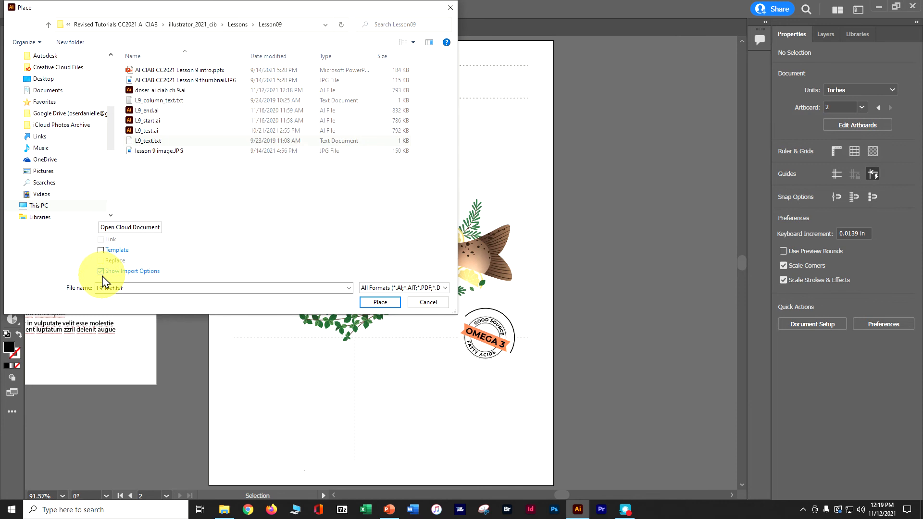
{"action": "left_click", "coordinate": [101, 273]}
{"action": "left_click", "coordinate": [391, 303]}
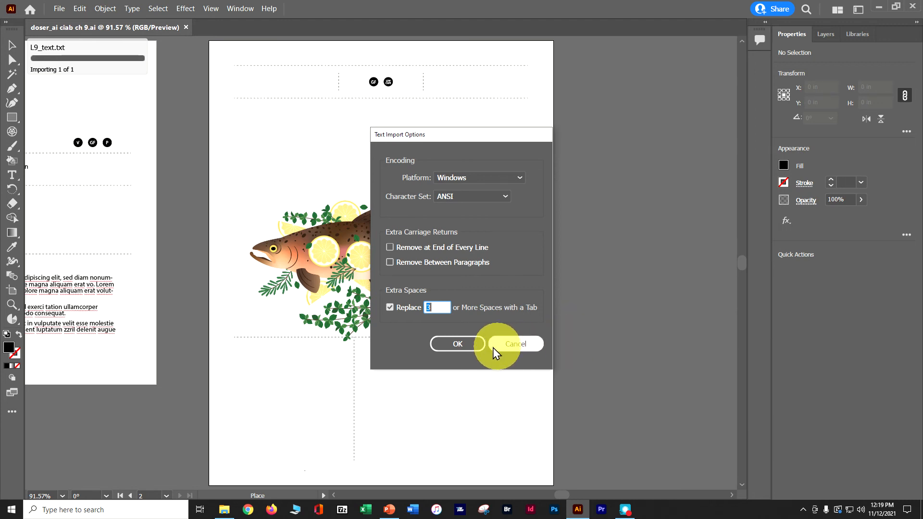
{"action": "left_click", "coordinate": [467, 348]}
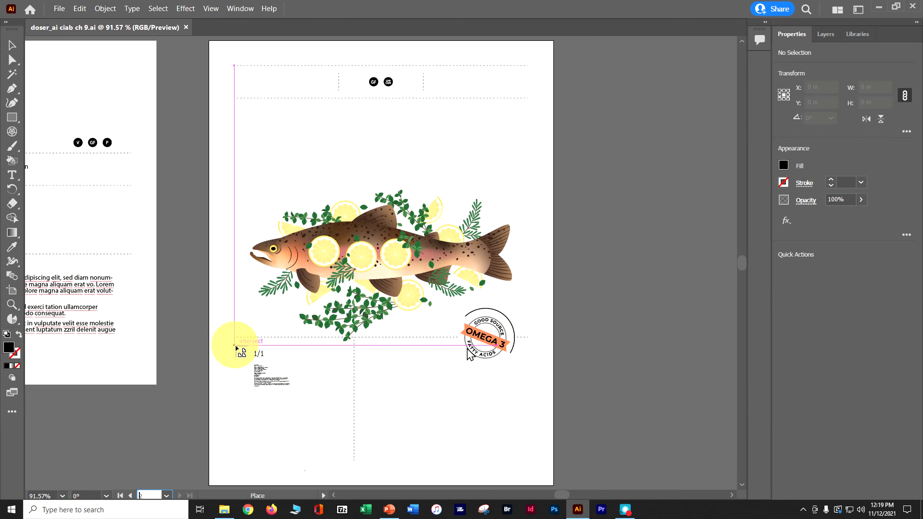
{"action": "left_click_drag", "start_coordinate": [235, 345], "coordinate": [348, 463]}
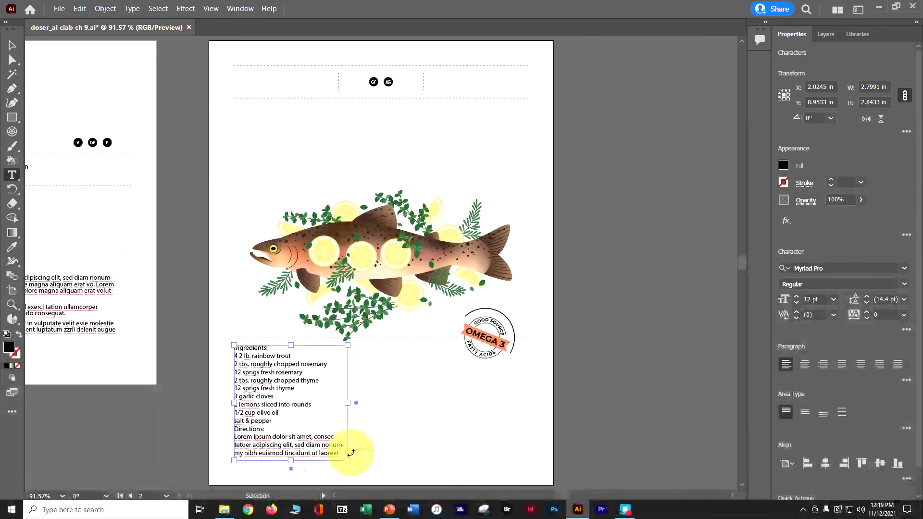
{"action": "key", "text": "ctrl+s"}
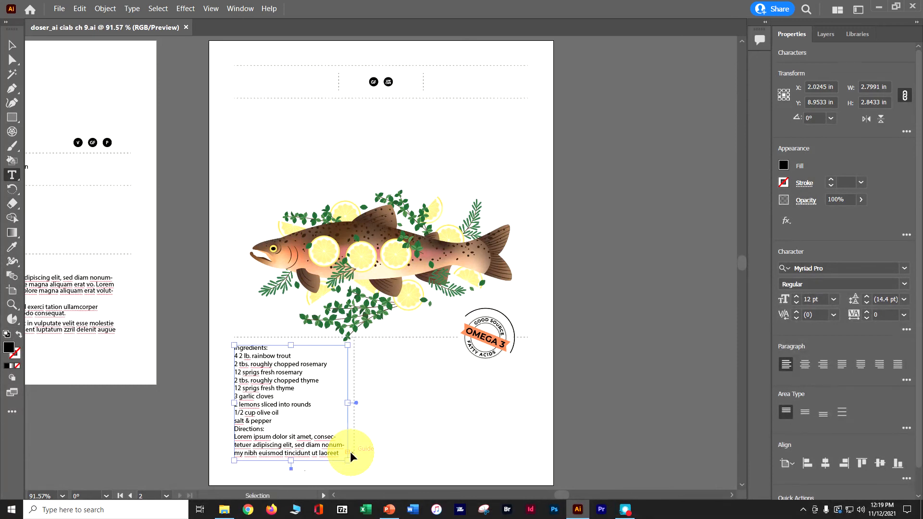
{"action": "key", "text": "ctrl+equal"}
{"action": "key", "text": "ctrl+equal"}
{"action": "key", "text": "ctrl+equal"}
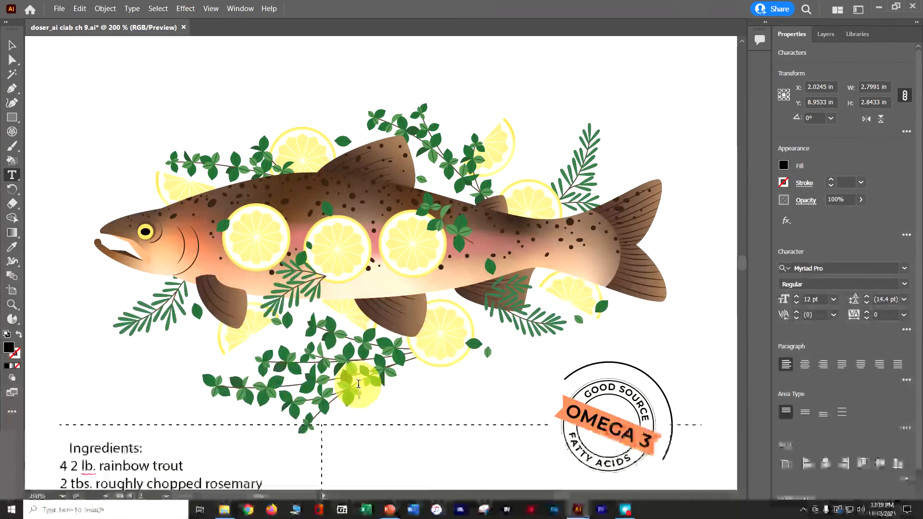
{"action": "left_click", "coordinate": [12, 44]}
{"action": "scroll", "coordinate": [387, 364], "scroll_direction": "down", "scroll_amount": 5}
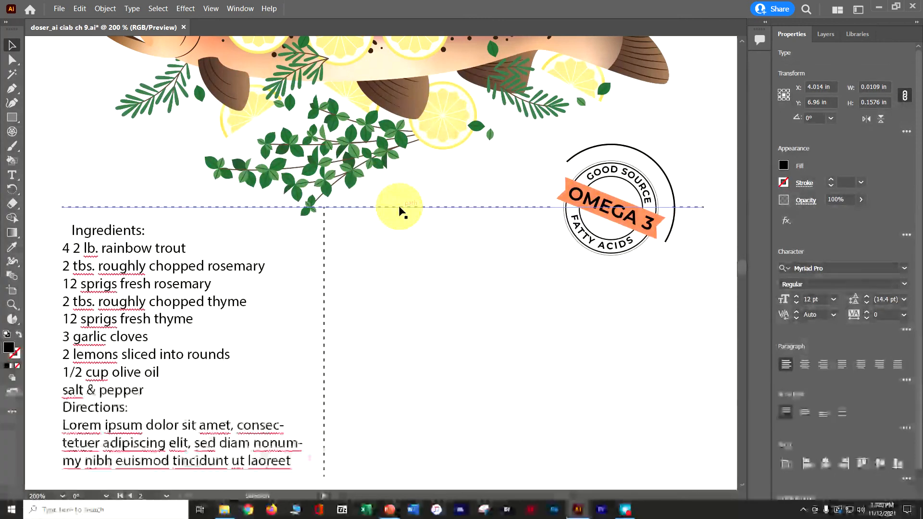
{"action": "left_click", "coordinate": [399, 207]}
{"action": "left_click", "coordinate": [116, 285]}
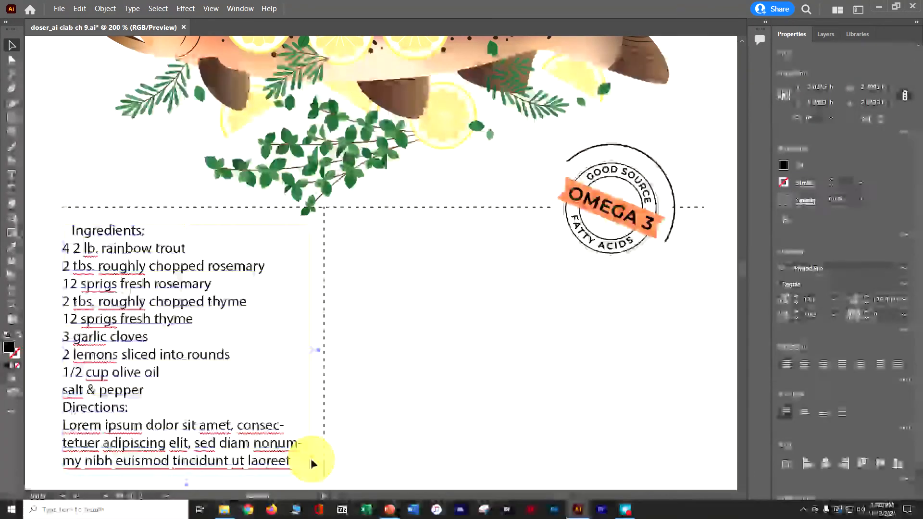
{"action": "left_click", "coordinate": [310, 459]}
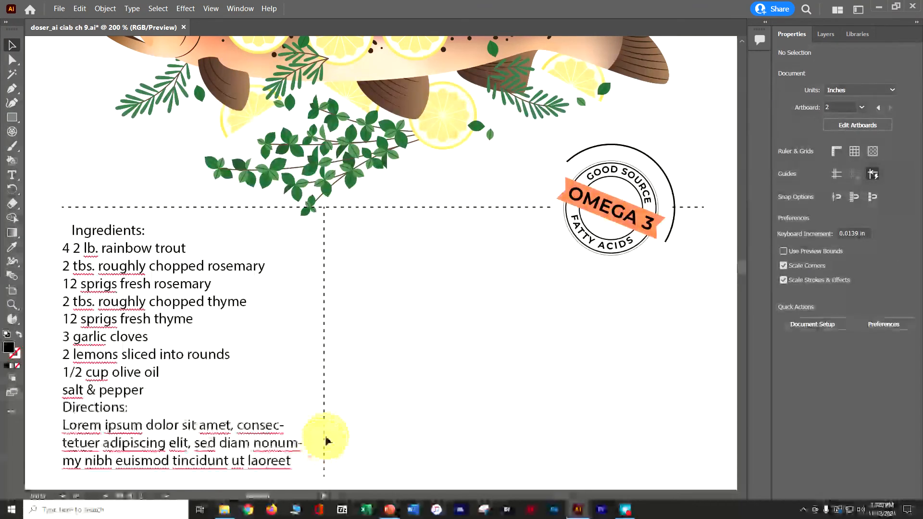
{"action": "left_click", "coordinate": [309, 459]}
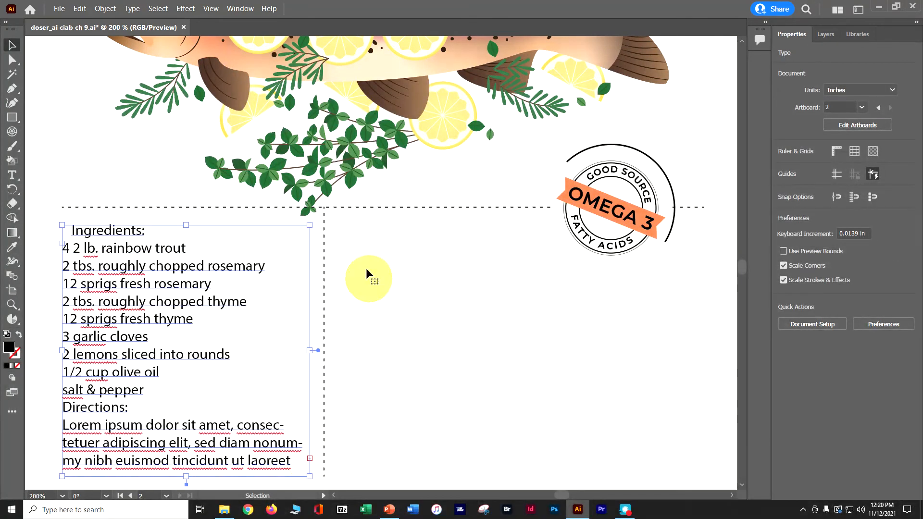
{"action": "left_click", "coordinate": [344, 230]}
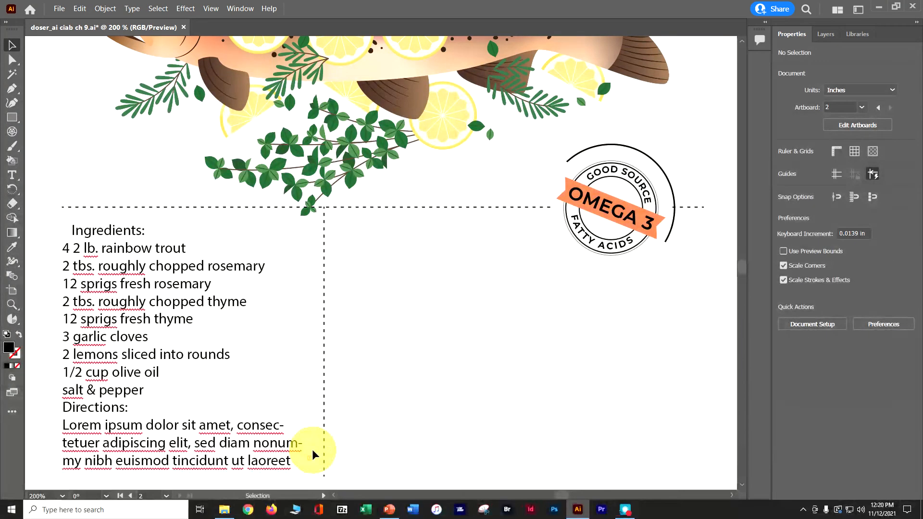
- Thread the ingredients frame's overflow text into a new frame about 3.52 by 2.84 in on the other side of the vertical dashed line
{"action": "key", "text": "ctrl+plus"}
{"action": "left_click_drag", "start_coordinate": [262, 425], "coordinate": [375, 105]}
{"action": "left_click", "coordinate": [349, 331]}
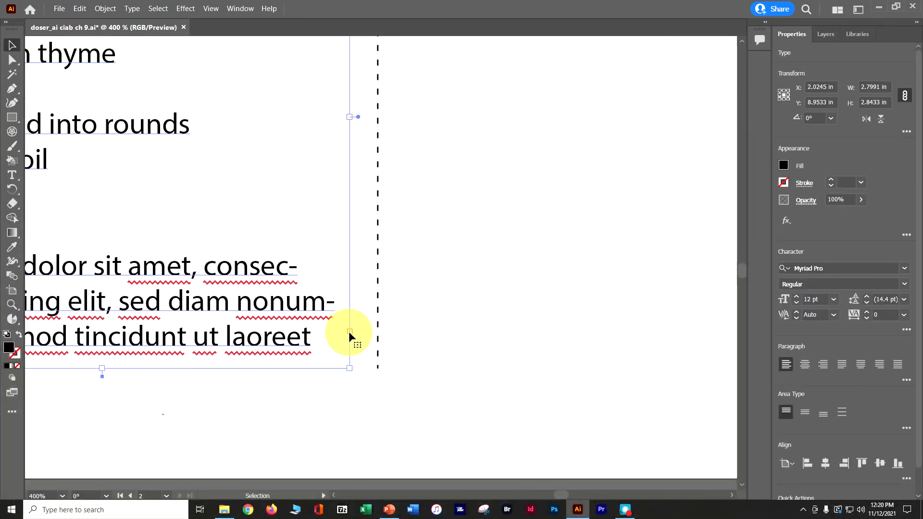
{"action": "key", "text": "t"}
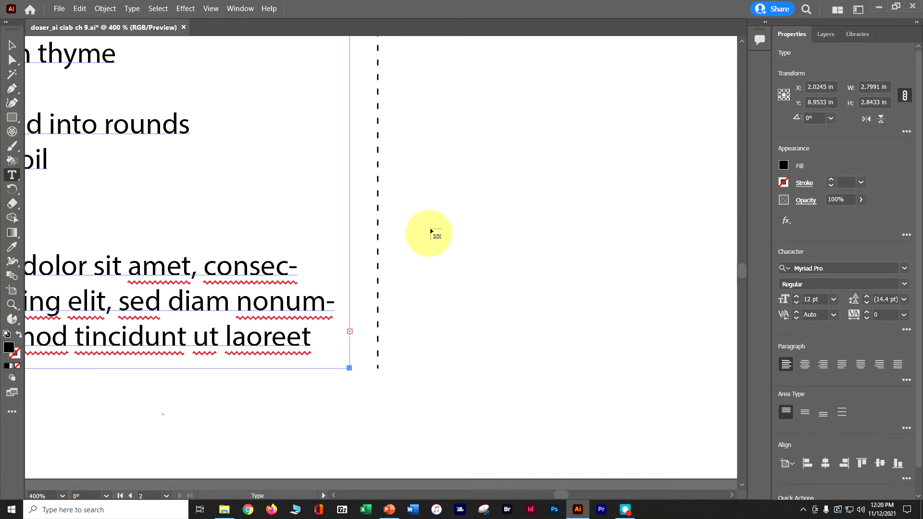
{"action": "scroll", "coordinate": [426, 154], "scroll_direction": "up", "scroll_amount": 1}
{"action": "scroll", "coordinate": [426, 153], "scroll_direction": "up", "scroll_amount": 2}
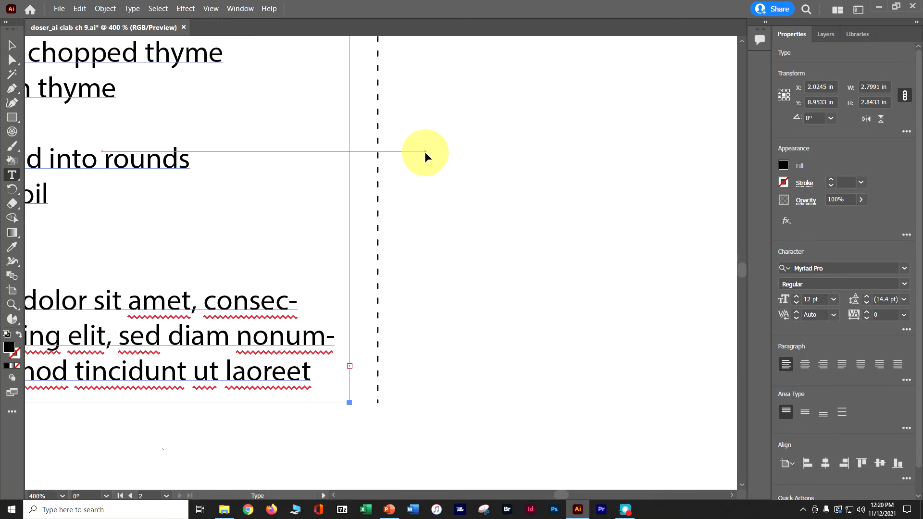
{"action": "key", "text": "ctrl+minus"}
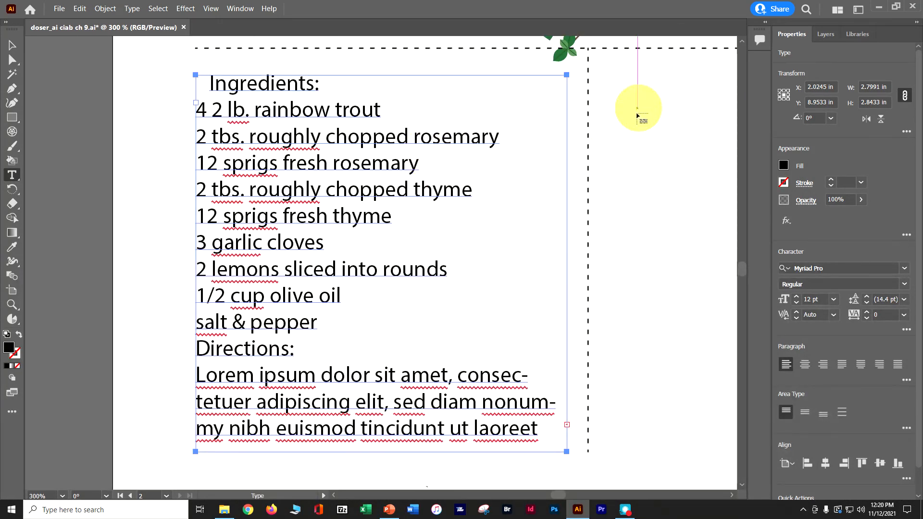
{"action": "key", "text": "ctrl+minus"}
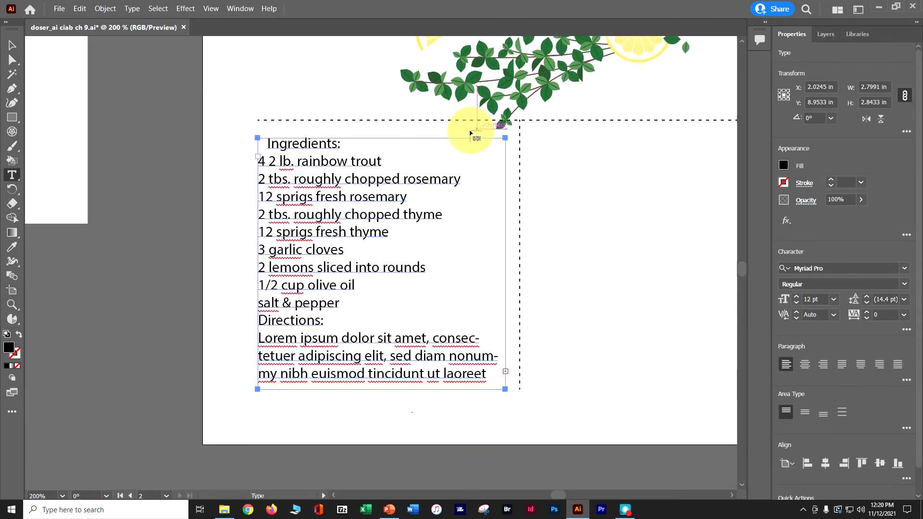
{"action": "left_click_drag", "start_coordinate": [539, 140], "coordinate": [648, 391]}
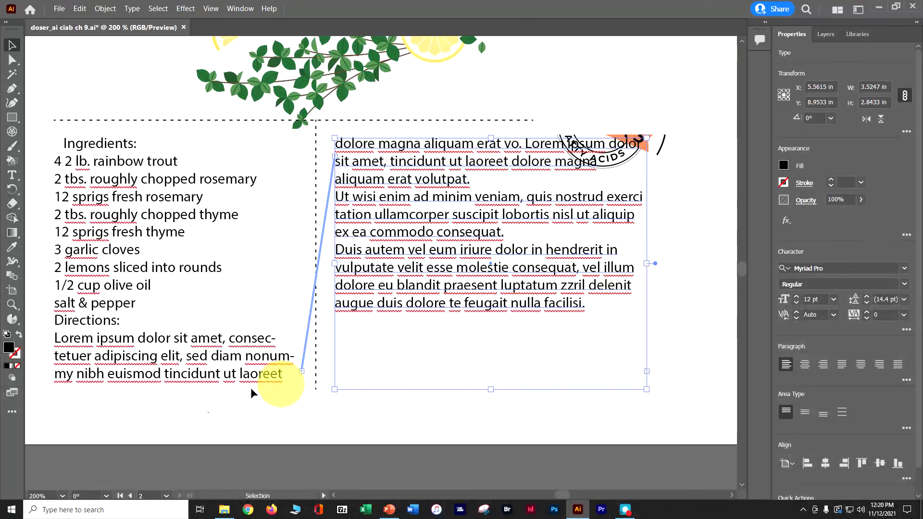
- Shorten the ingredients text frame to about 2.81 in high
{"action": "left_click", "coordinate": [182, 385]}
{"action": "mouse_move", "coordinate": [179, 376]}
{"action": "left_mouse_down"}
{"action": "mouse_move", "coordinate": [181, 336]}
{"action": "mouse_move", "coordinate": [175, 386]}
{"action": "left_mouse_up"}
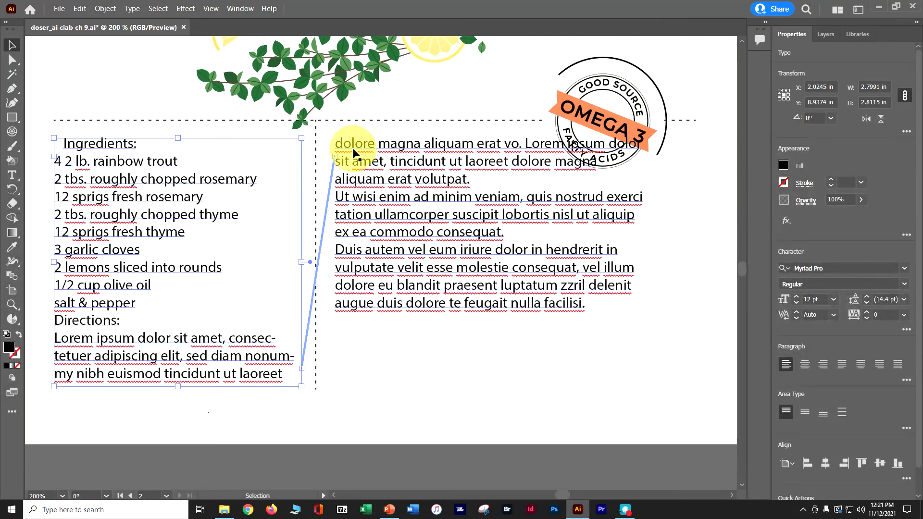
{"action": "left_click", "coordinate": [210, 10]}
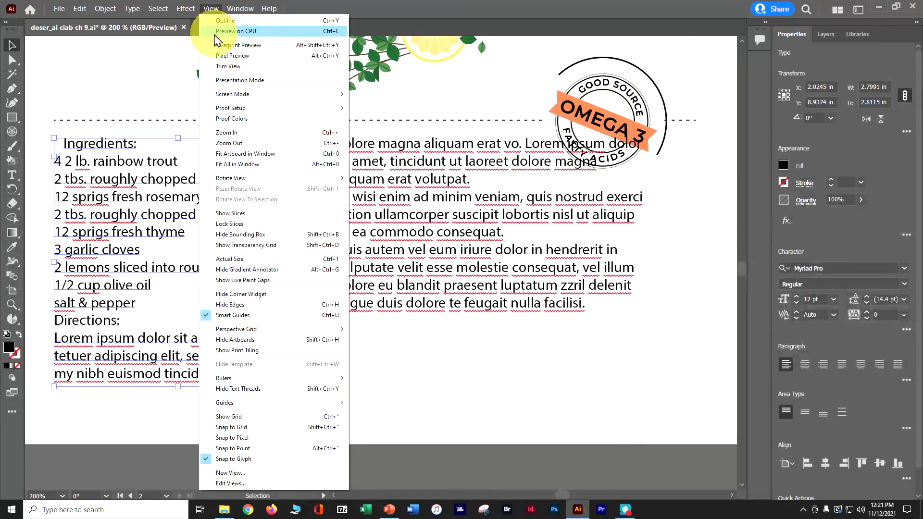
{"action": "mouse_move", "coordinate": [212, 113]}
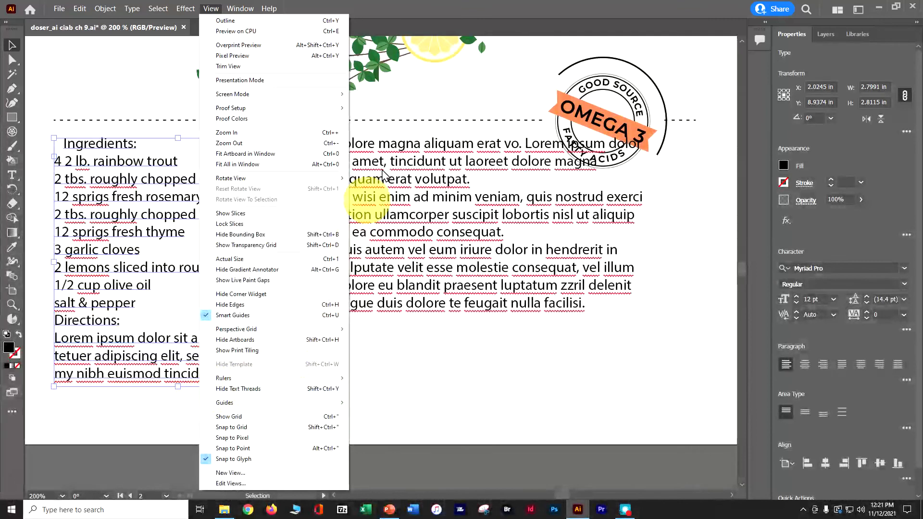
{"action": "left_click", "coordinate": [489, 8]}
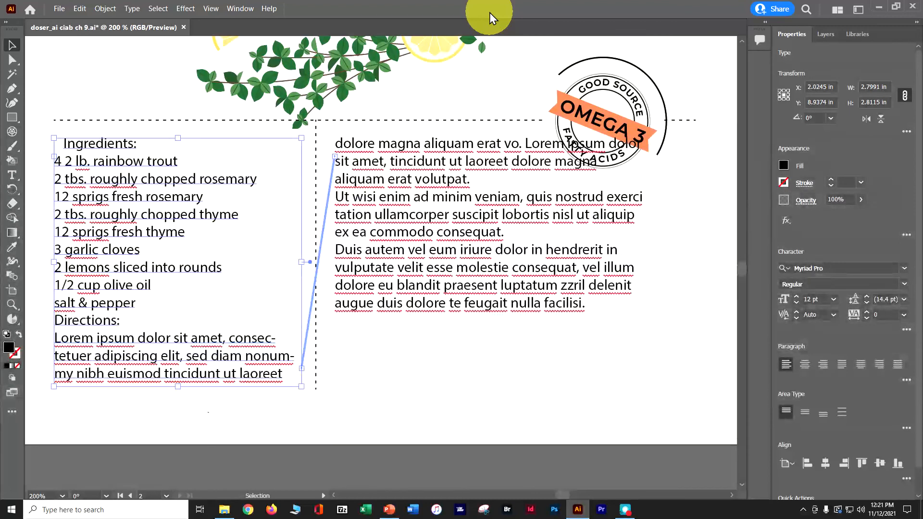
- Widen the second threaded text frame to about 4.08 in, to the end of the horizontal dashed line, and save the document
{"action": "key", "text": "ctrl+s"}
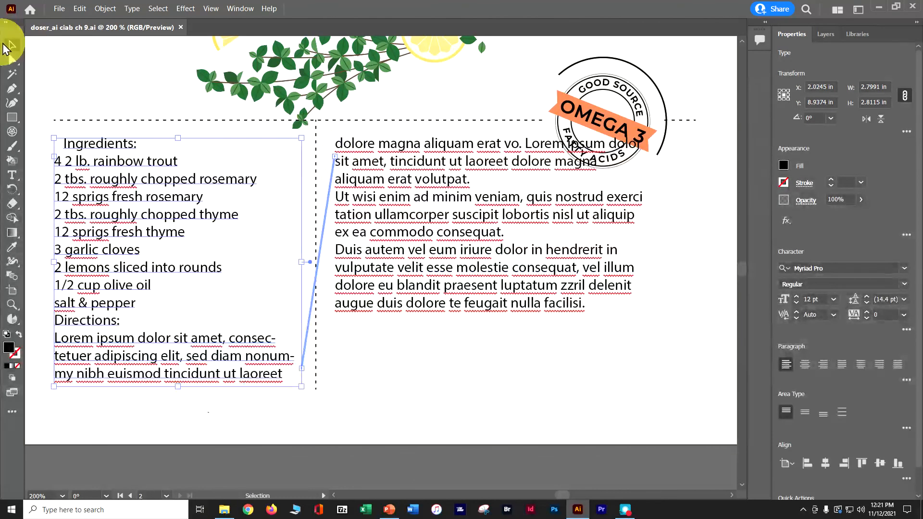
{"action": "left_click", "coordinate": [412, 190]}
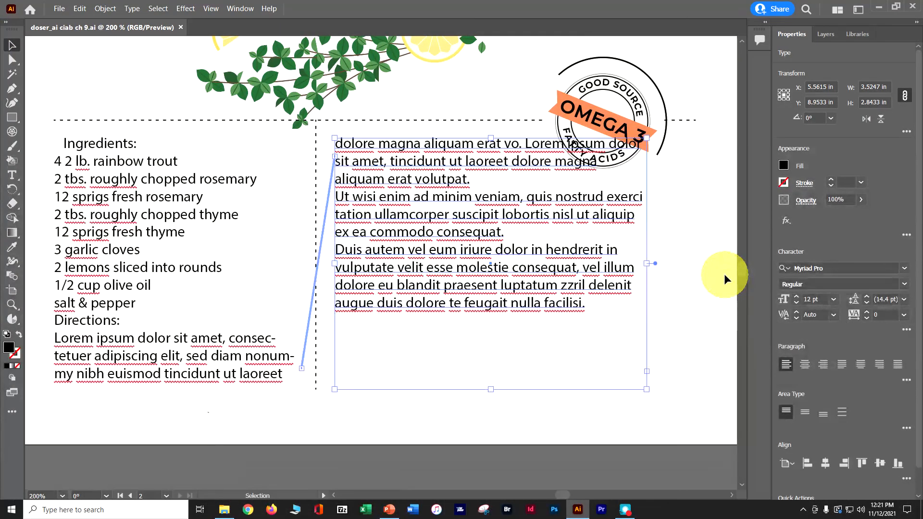
{"action": "left_click_drag", "start_coordinate": [647, 263], "coordinate": [698, 264]}
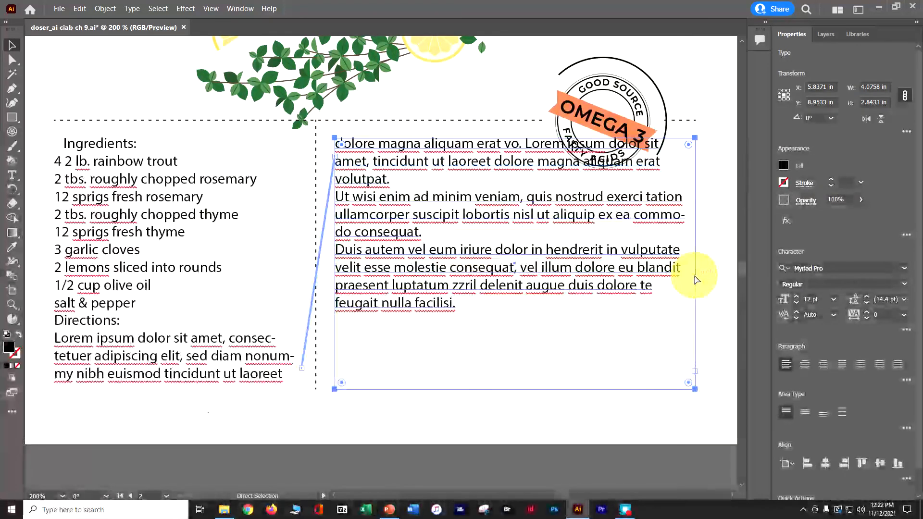
{"action": "key", "text": "ctrl+s"}
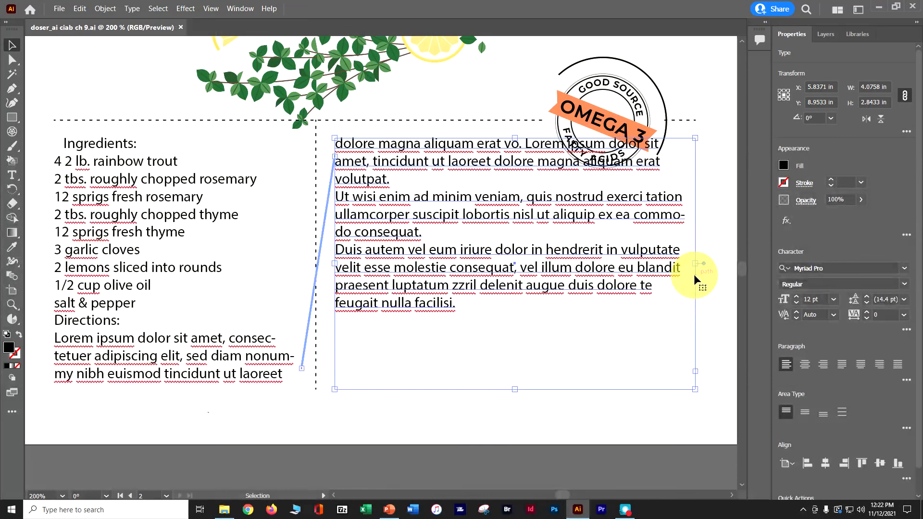